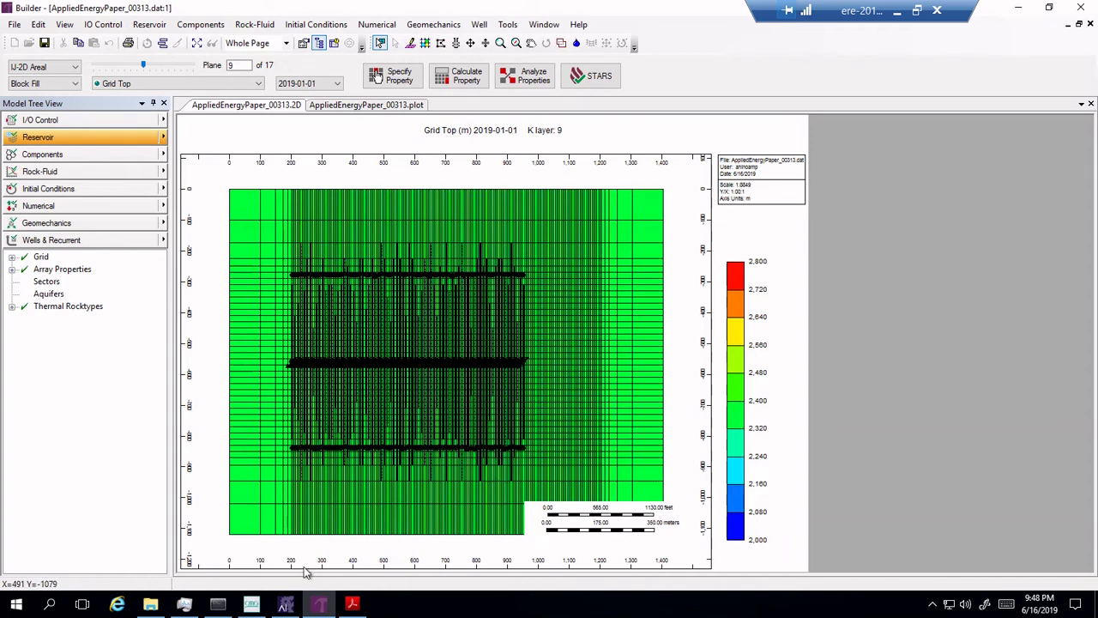
Bring Paper.pdf forward and read from Fig. 4 through Tables 3 and 4 to Fig. 5 on page 11.
left_click(352, 605)
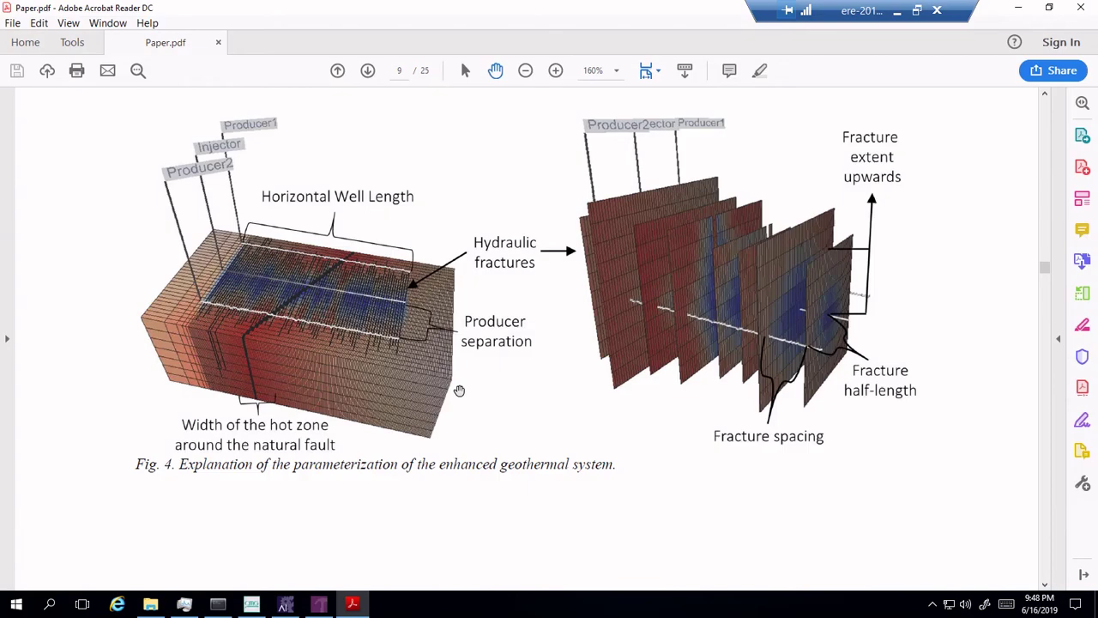
scroll(460, 387, "down", 3)
scroll(459, 390, "down", 20)
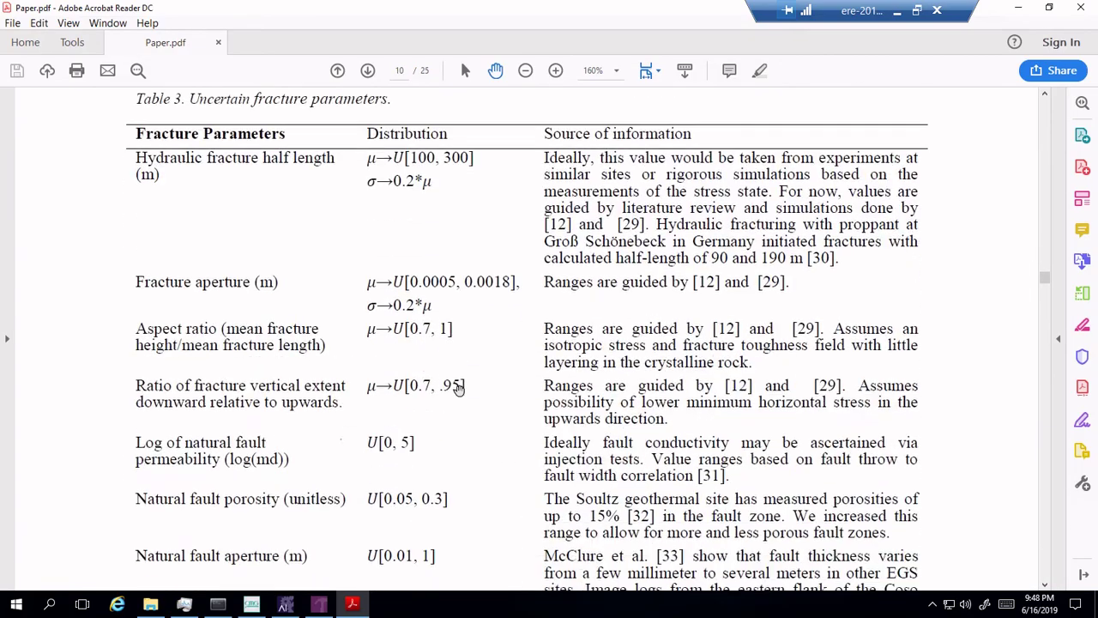
scroll(459, 390, "down", 20)
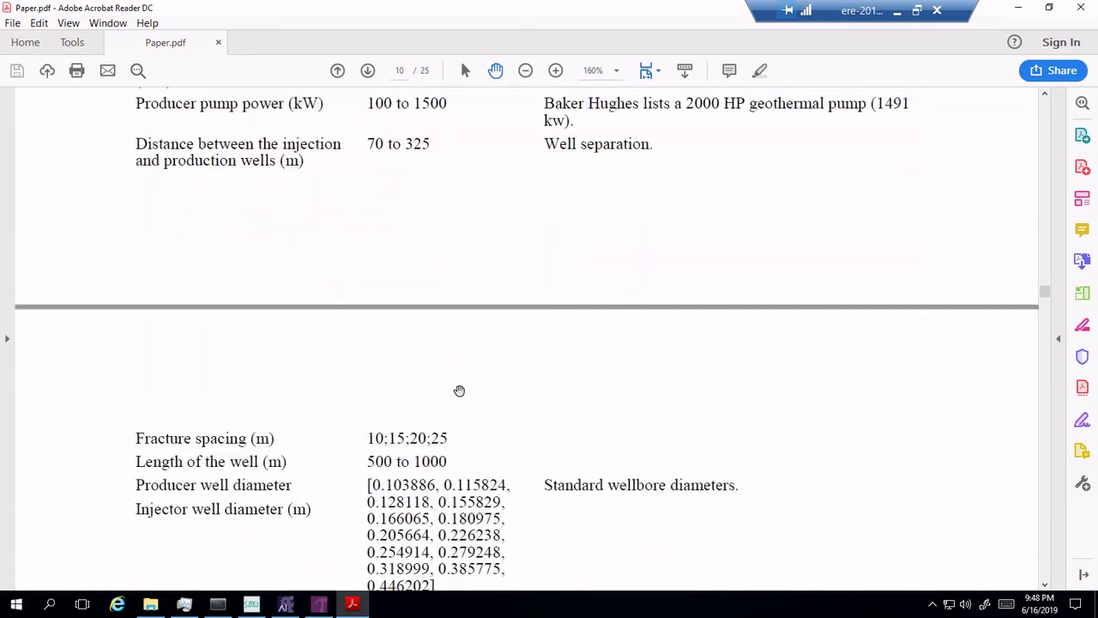
scroll(460, 391, "down", 10)
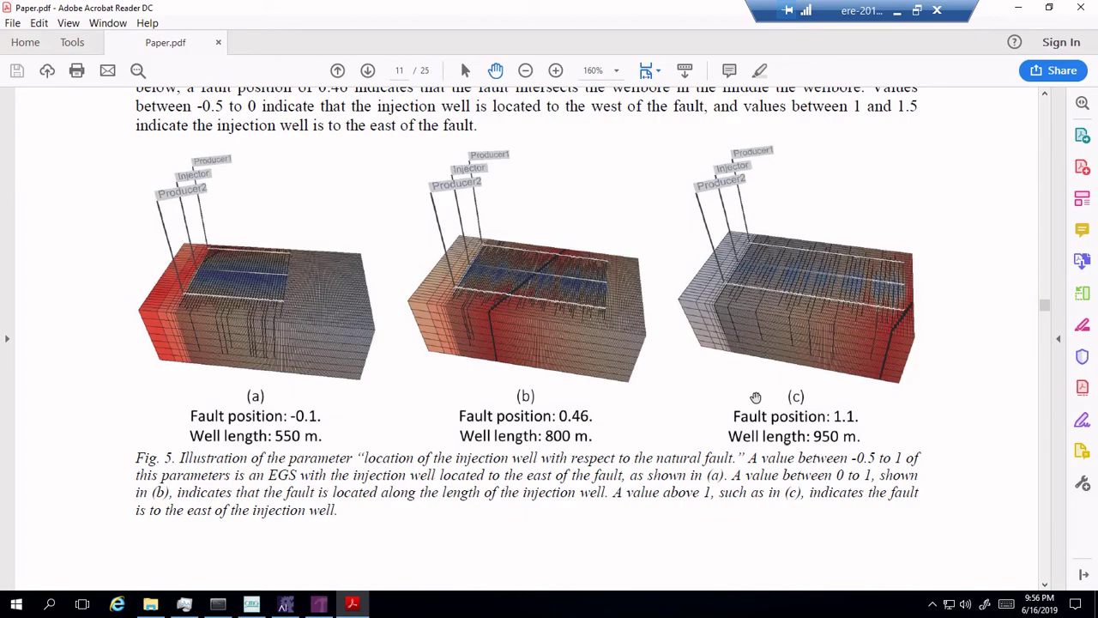
Return to Fig. 4's parameterization diagram on page 9, then minimize Acrobat to reveal Builder's Grid Top map.
scroll(756, 397, "up", 15)
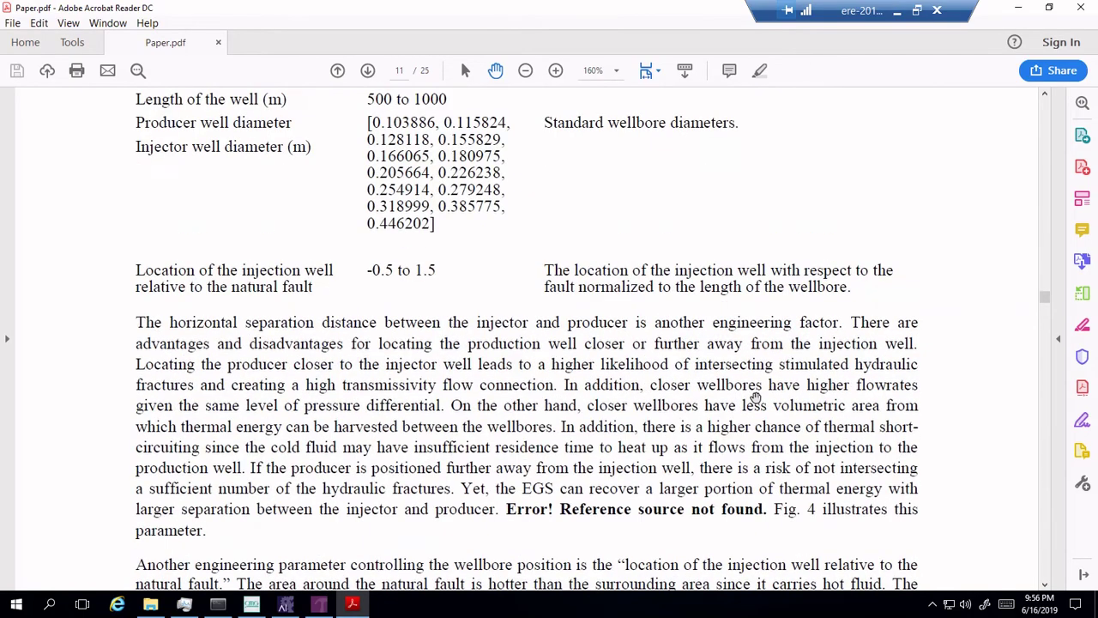
scroll(756, 397, "up", 12)
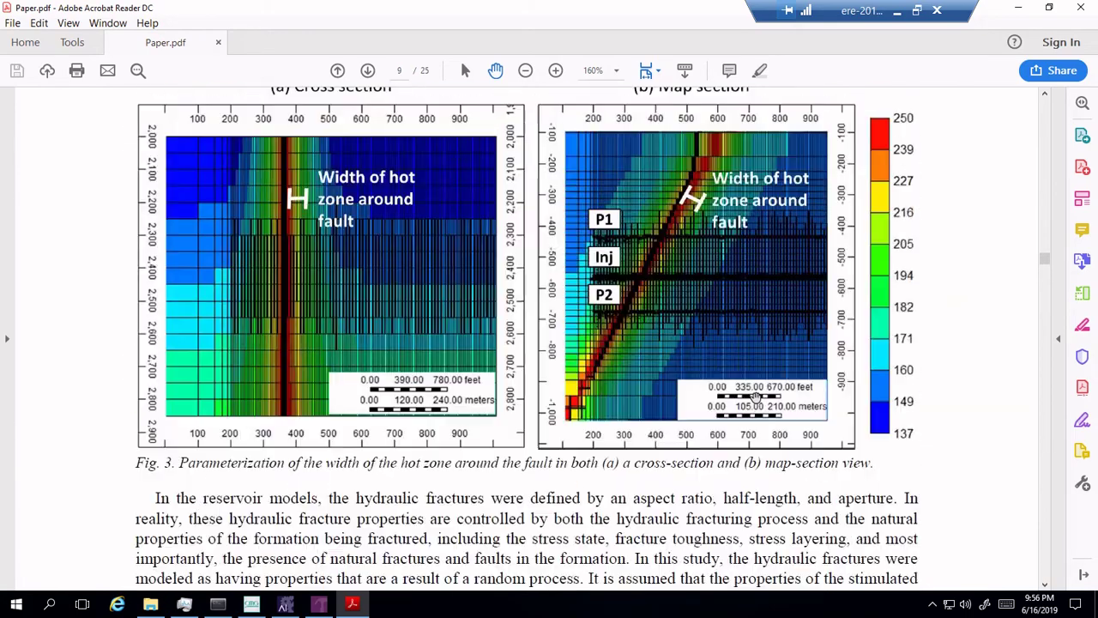
scroll(756, 397, "down", 5)
scroll(756, 397, "down", 3)
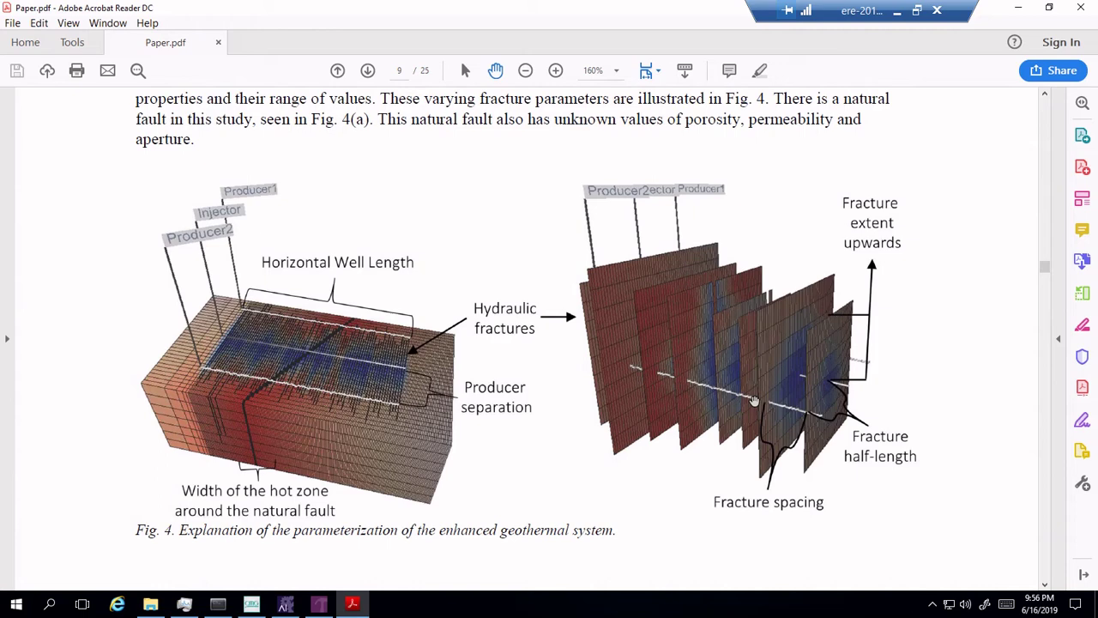
left_click(1022, 16)
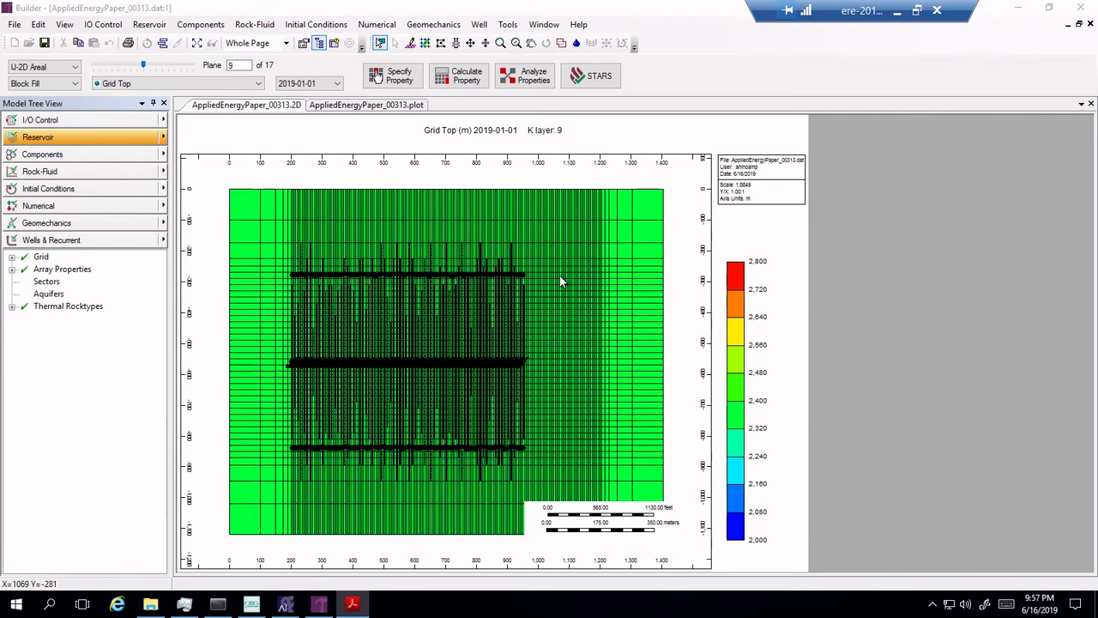
Open the Well > Hydraulic Fracturing settings and move the dialog aside to keep the grid visible.
left_click(510, 25)
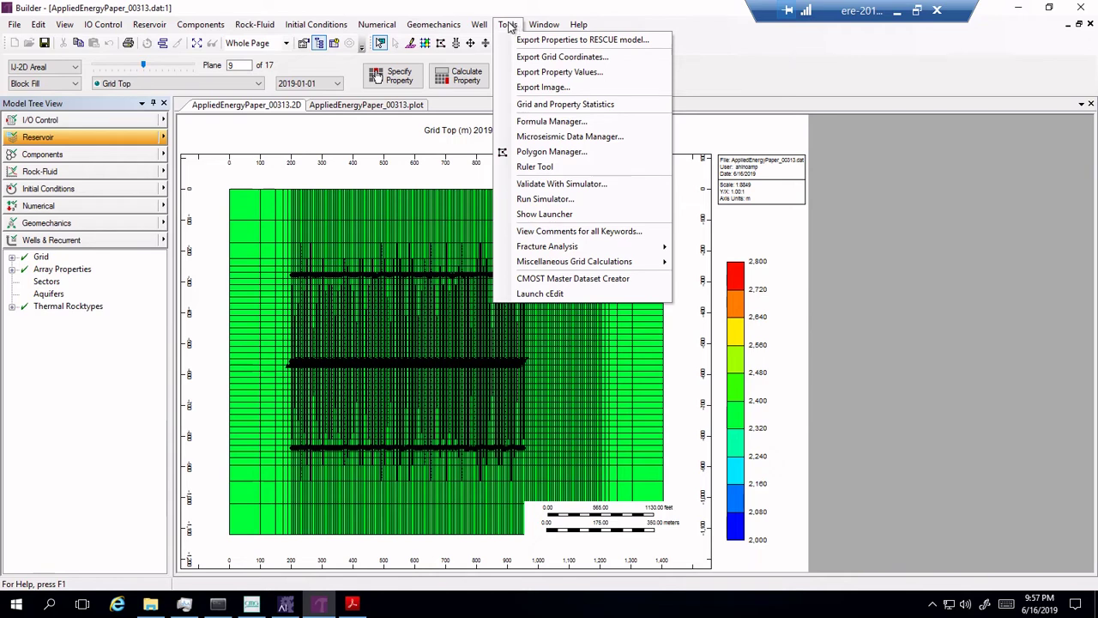
mouse_move(483, 27)
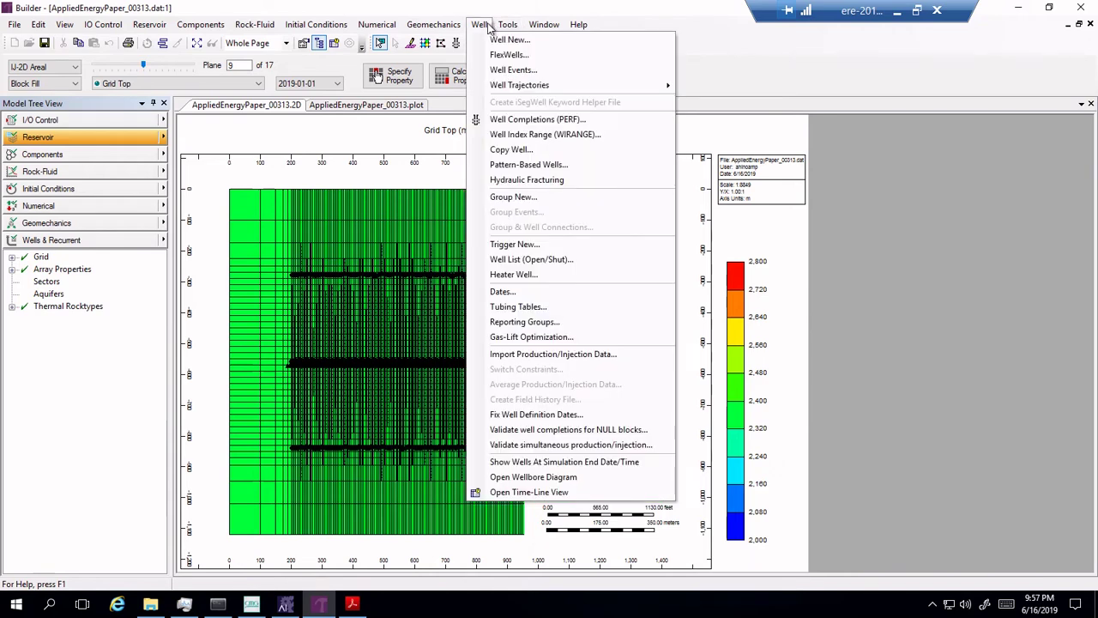
left_click(527, 179)
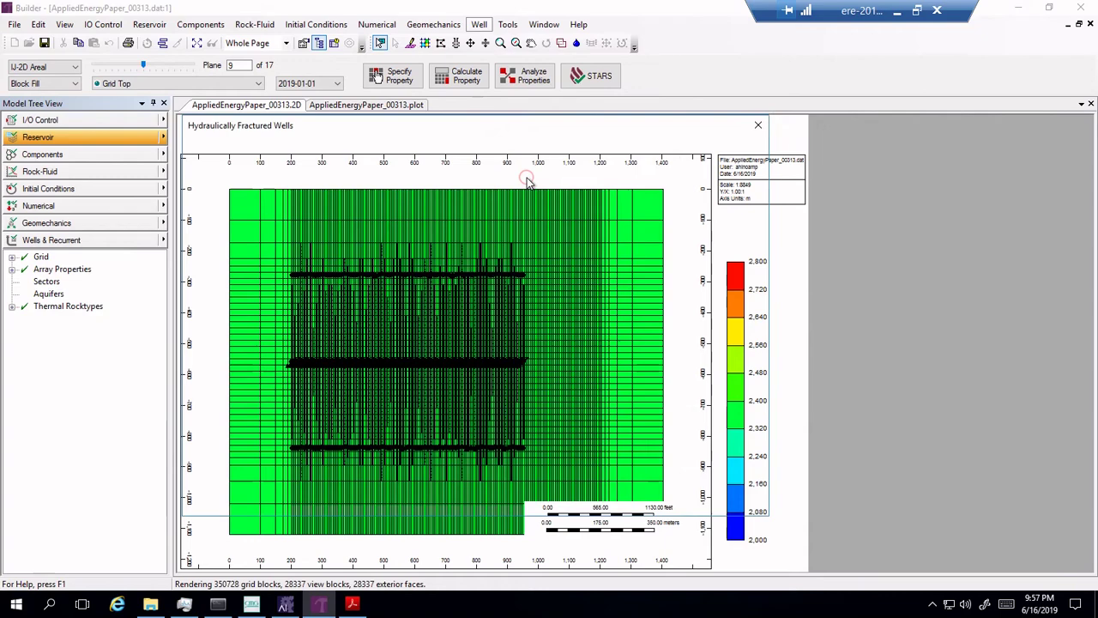
left_click_drag(420, 131, 800, 125)
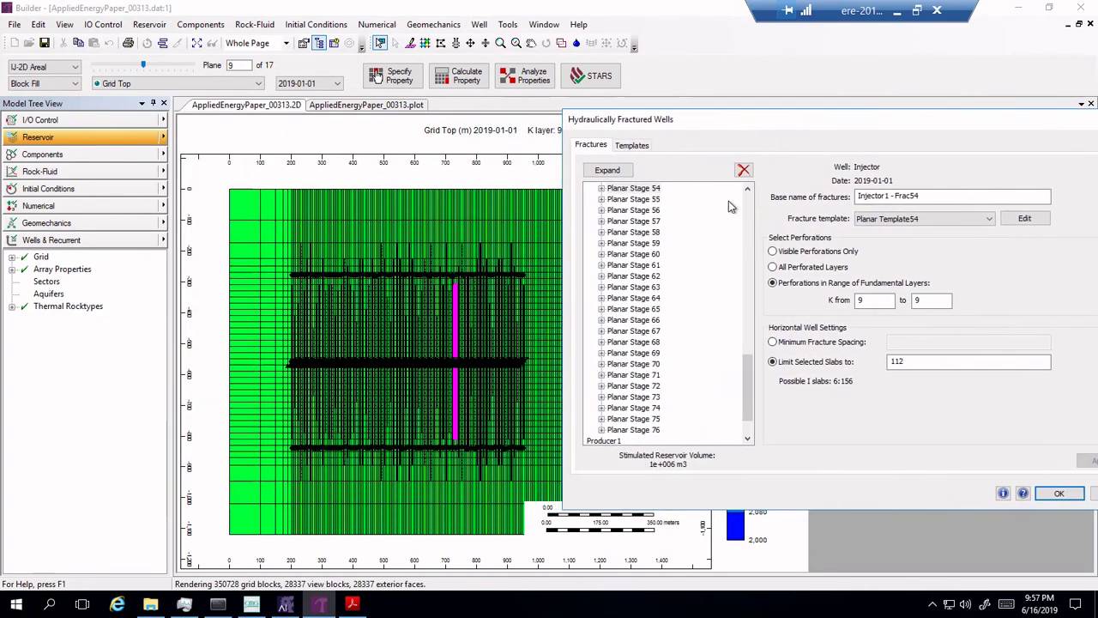
Inspect the injector's Planar Stages 62, 67, 70 and 1, then view Planar Template1's properties.
left_click(640, 278)
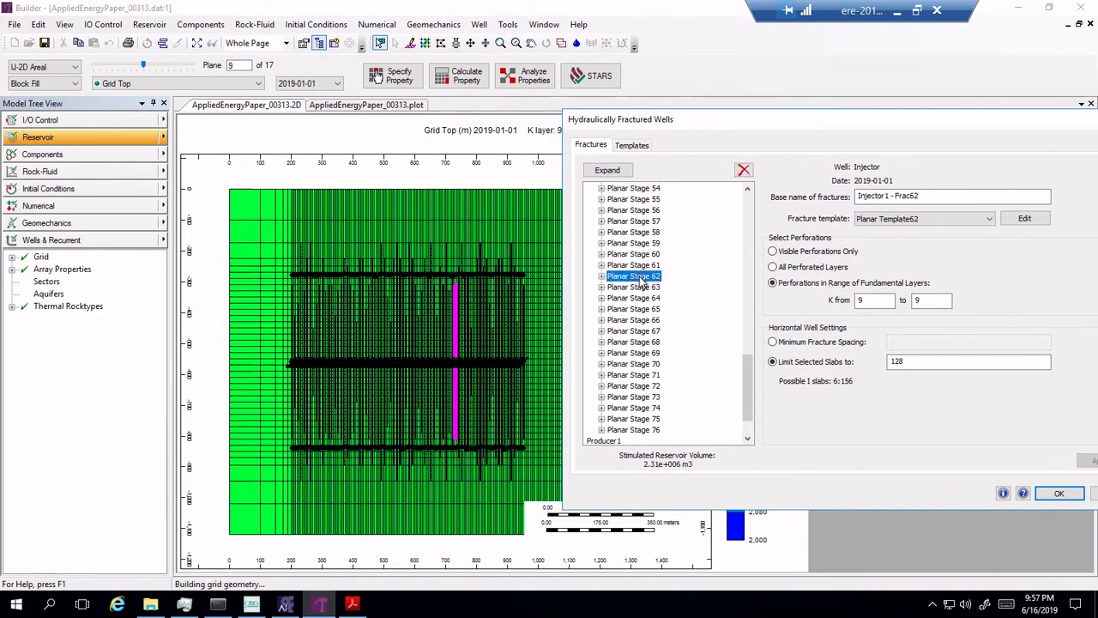
left_click(639, 334)
left_click(638, 365)
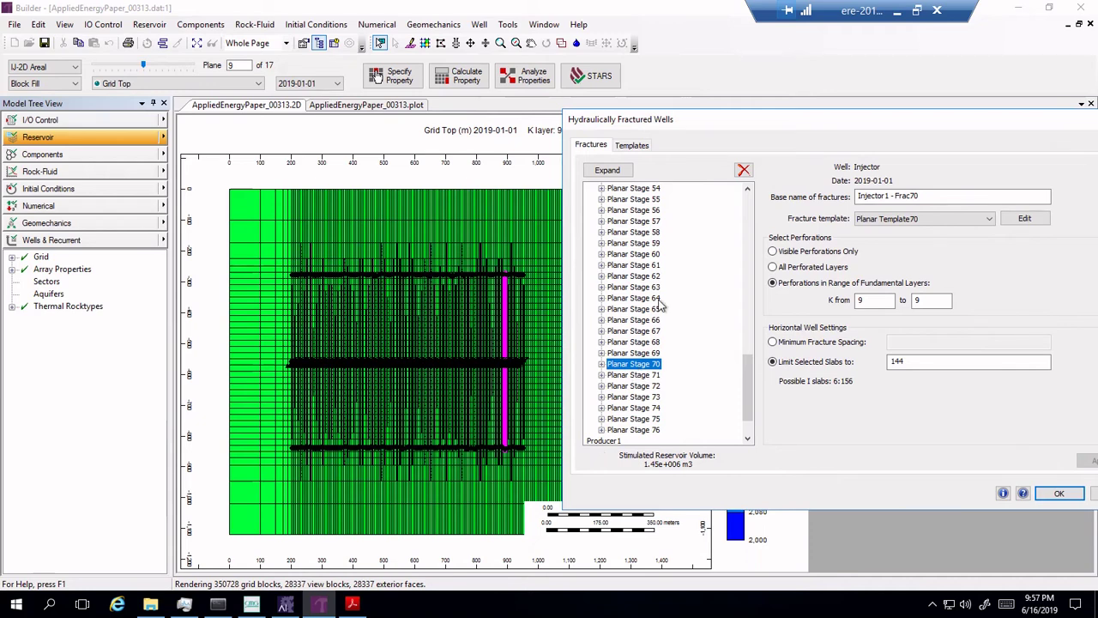
scroll(657, 247, "up", 12)
scroll(657, 247, "up", 6)
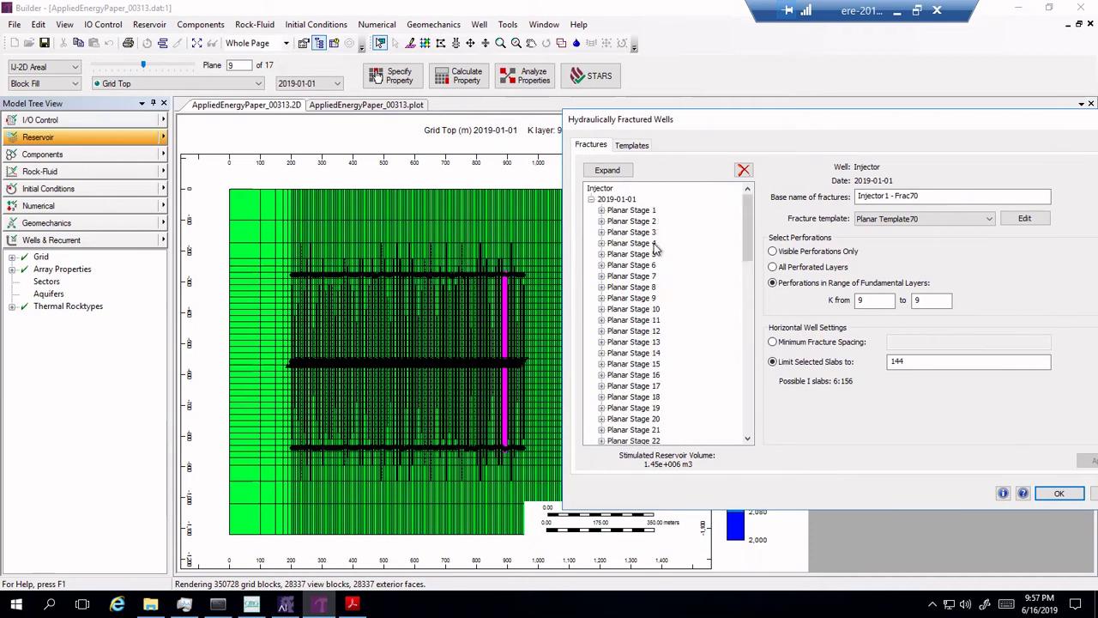
left_click(646, 211)
left_click(633, 146)
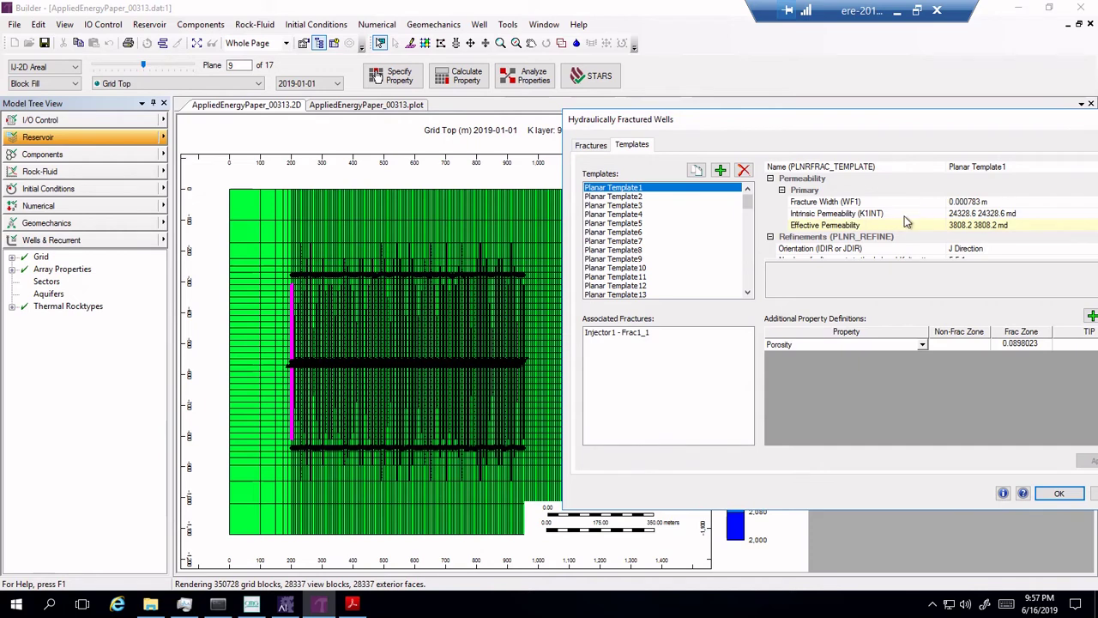
Check Planar Template68 and Template72 half-lengths and layer settings, then confirm the dialog with OK.
scroll(901, 232, "down", 1)
scroll(901, 231, "down", 3)
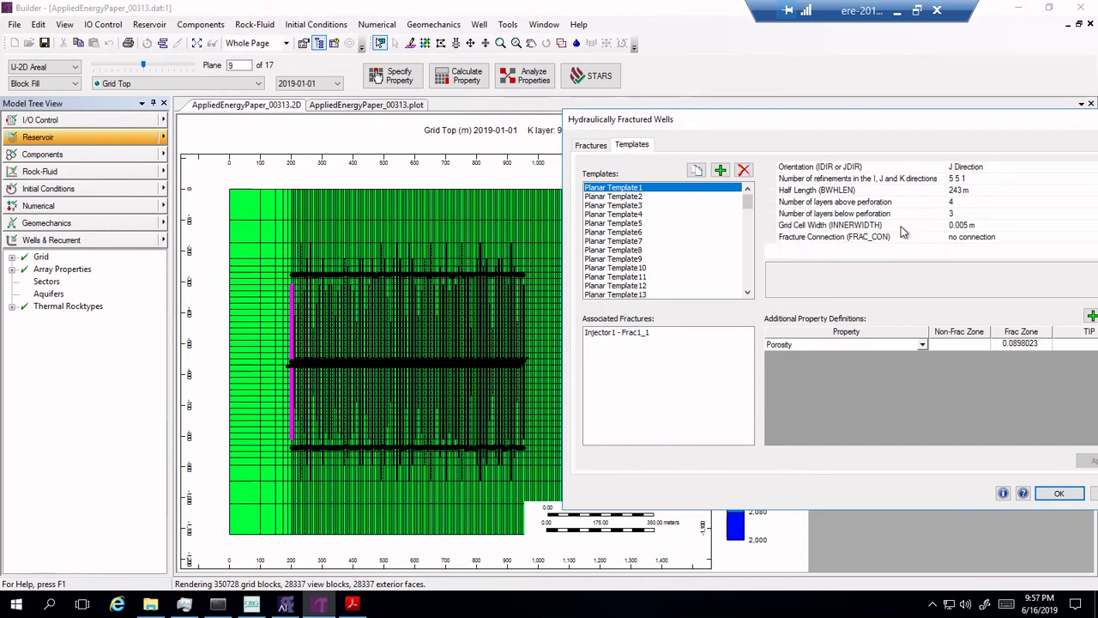
scroll(691, 270, "down", 10)
scroll(686, 268, "down", 9)
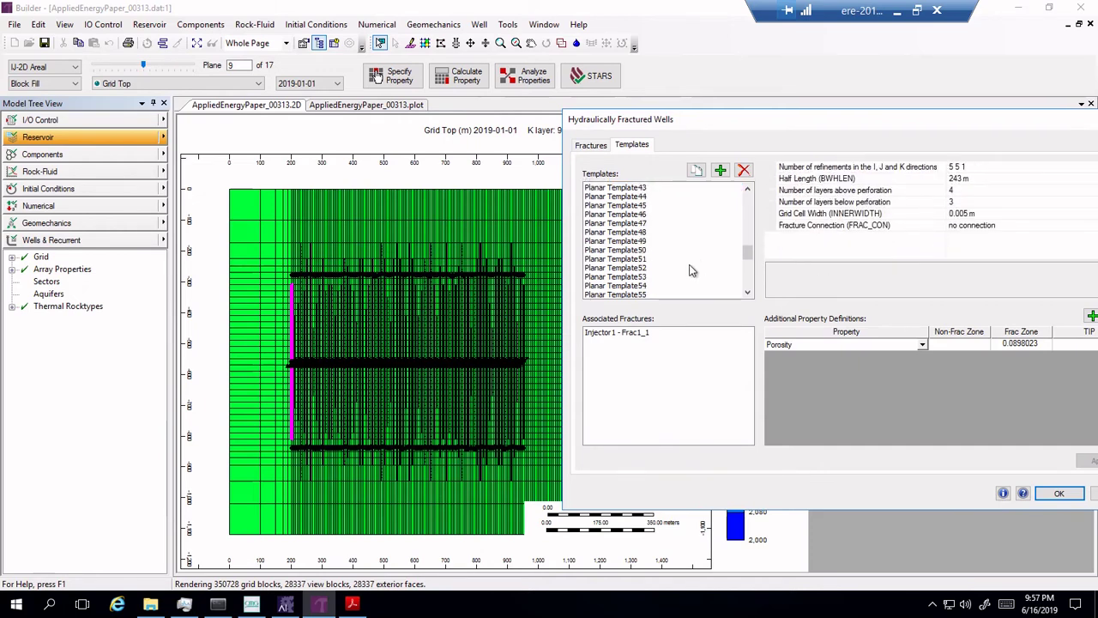
left_click(658, 259)
scroll(656, 240, "down", 2)
left_click(656, 250)
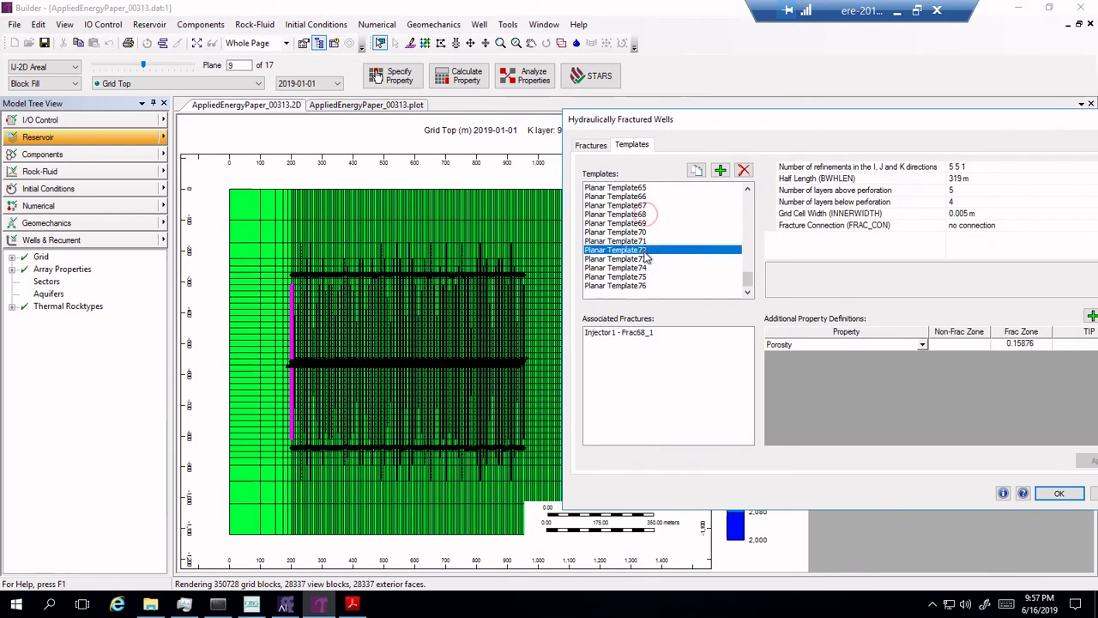
left_click(1059, 493)
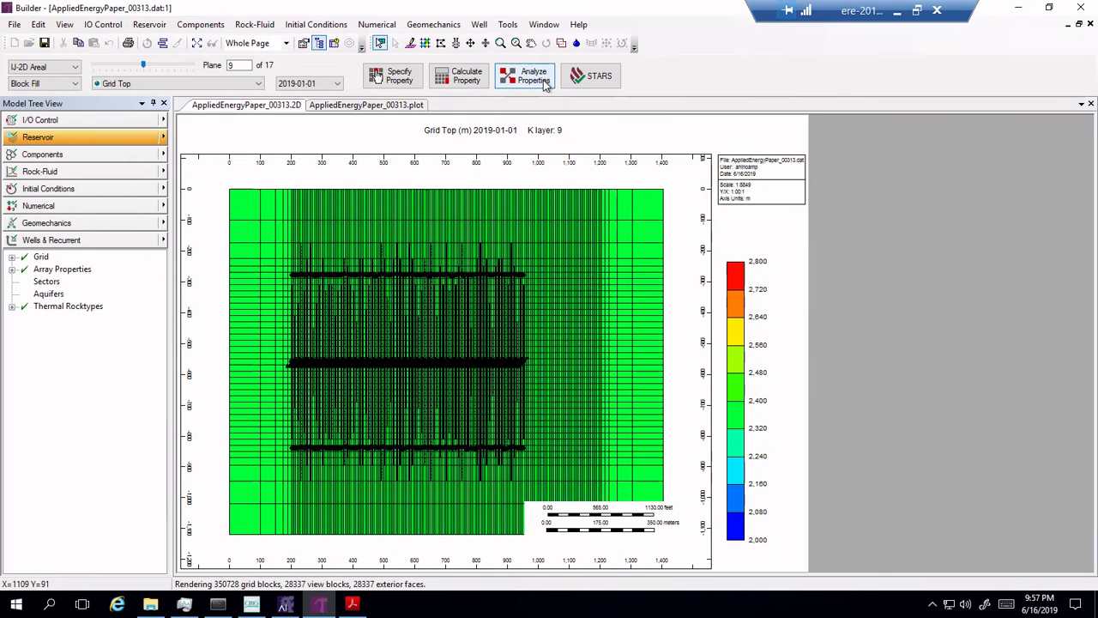
Switch the K layer 9 map property from Grid Top to Temperature (C).
left_click(254, 84)
key("End")
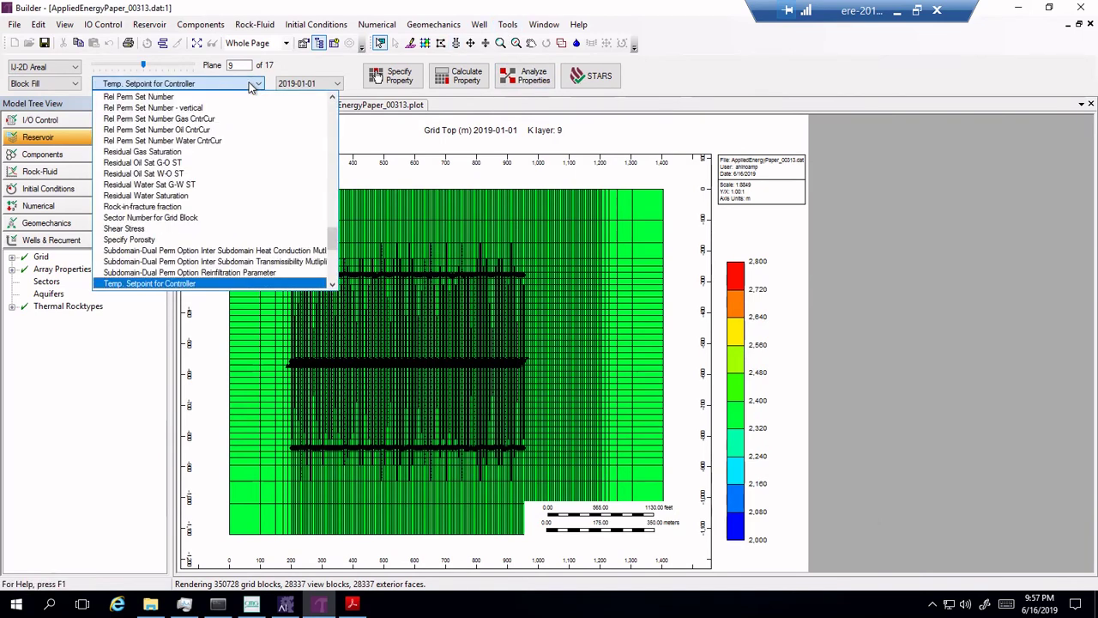
key("Down")
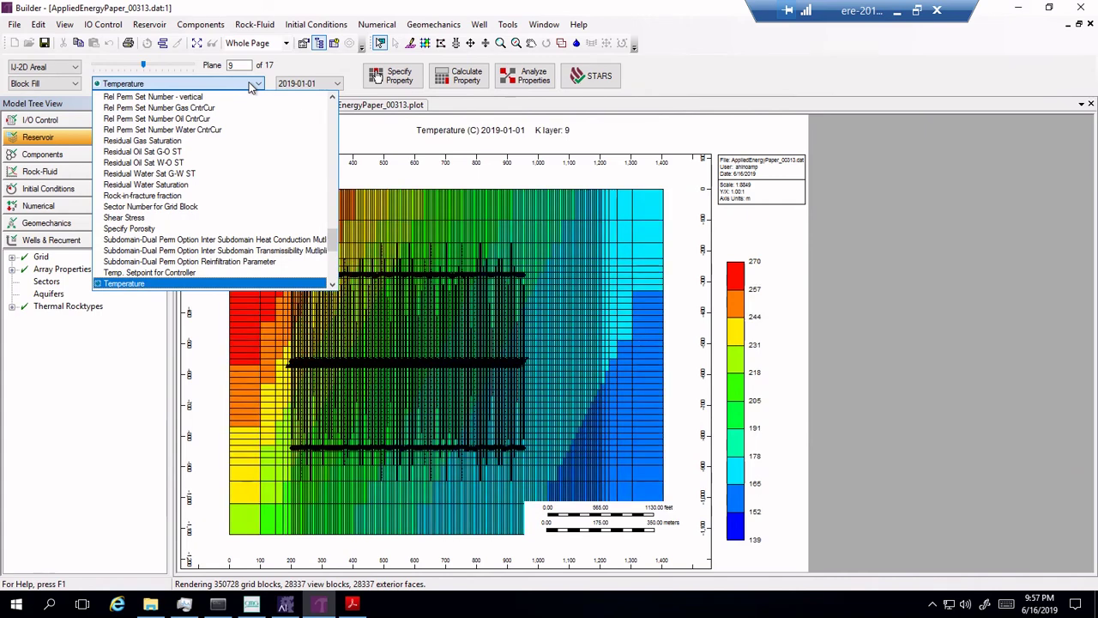
key("Return")
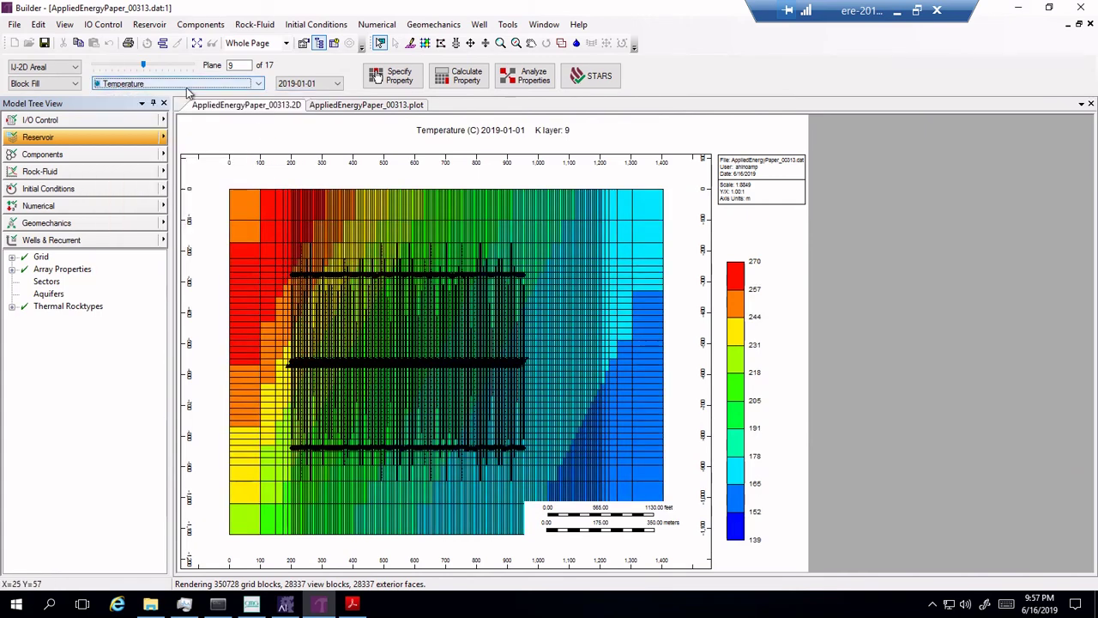
left_click(501, 27)
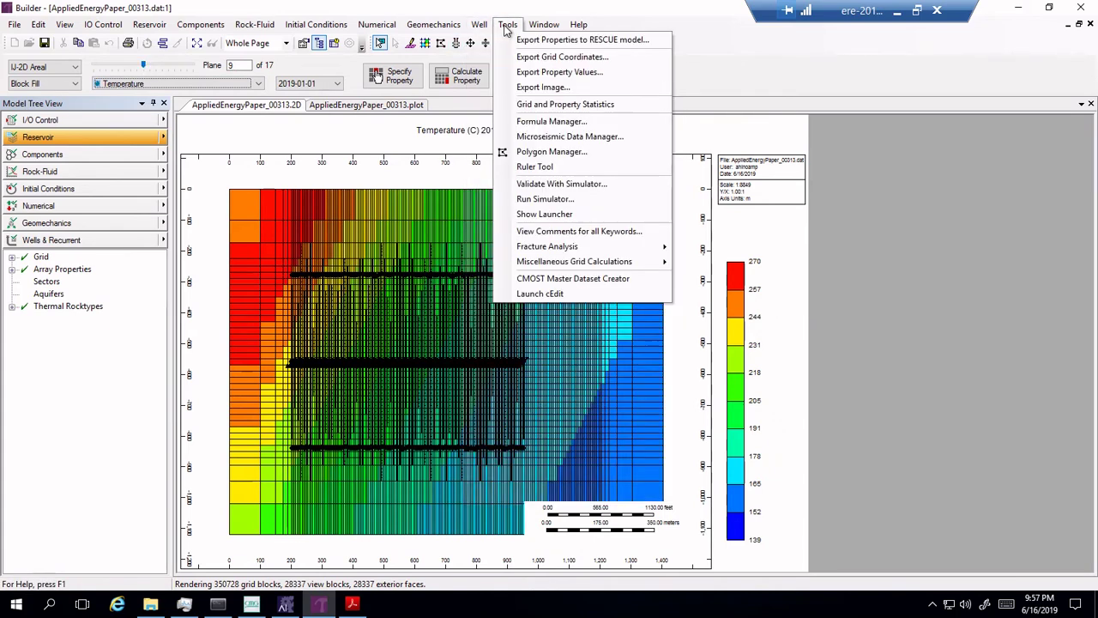
left_click(573, 124)
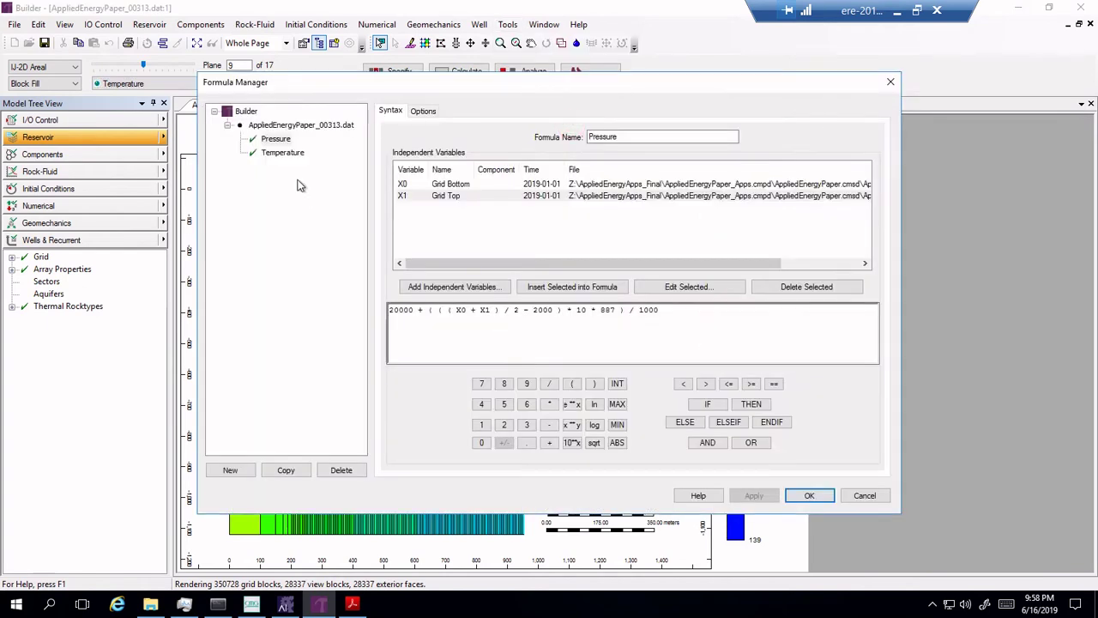
left_click(285, 154)
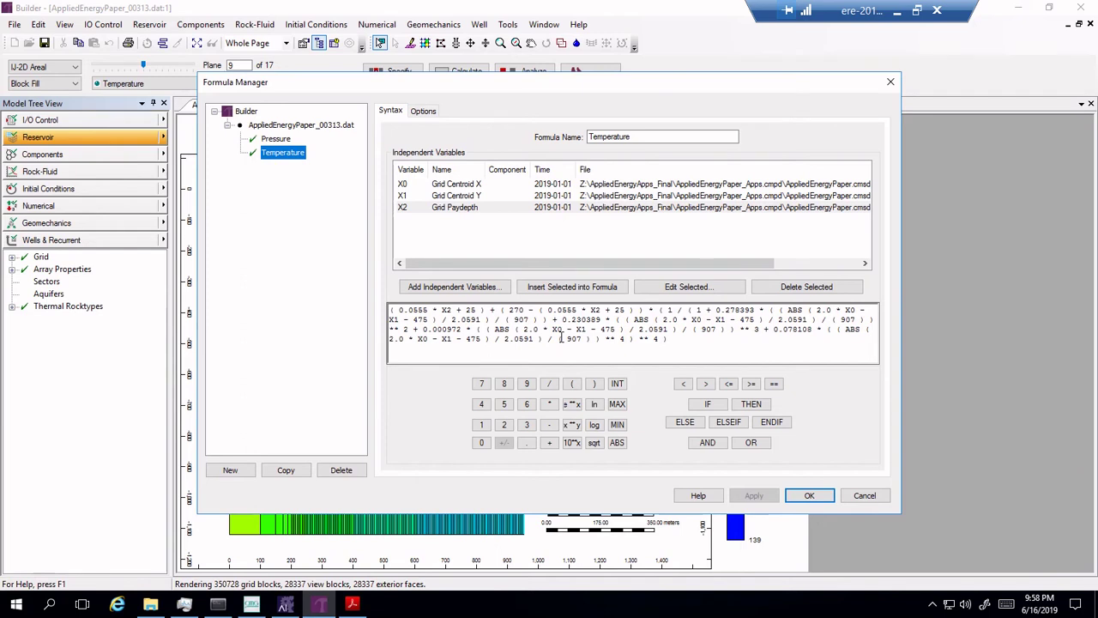
left_click_drag(510, 310, 679, 340)
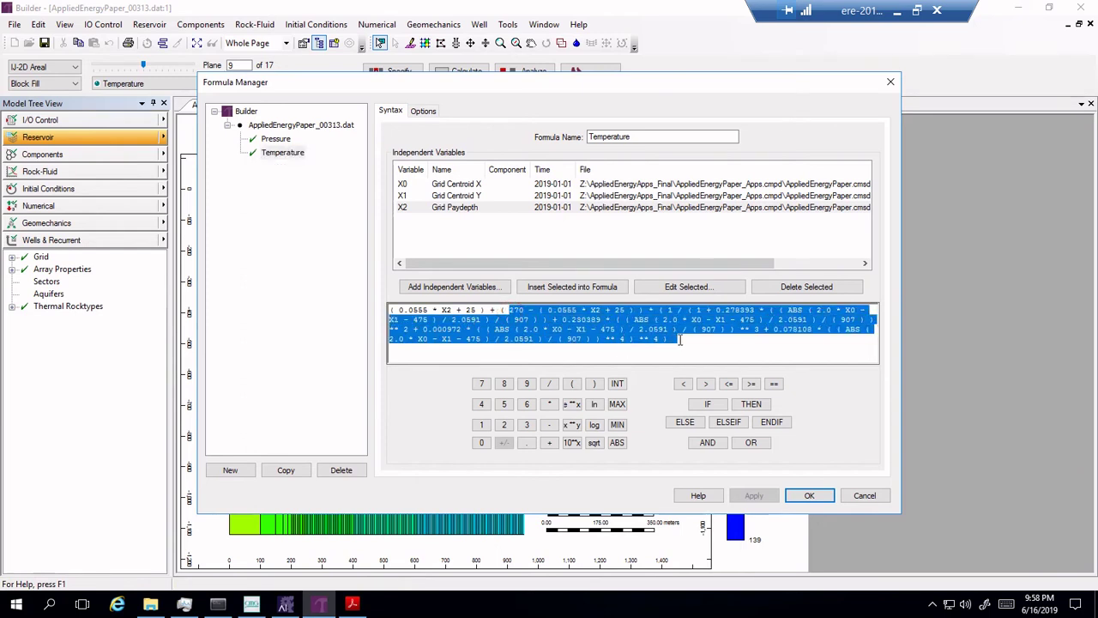
left_click(809, 496)
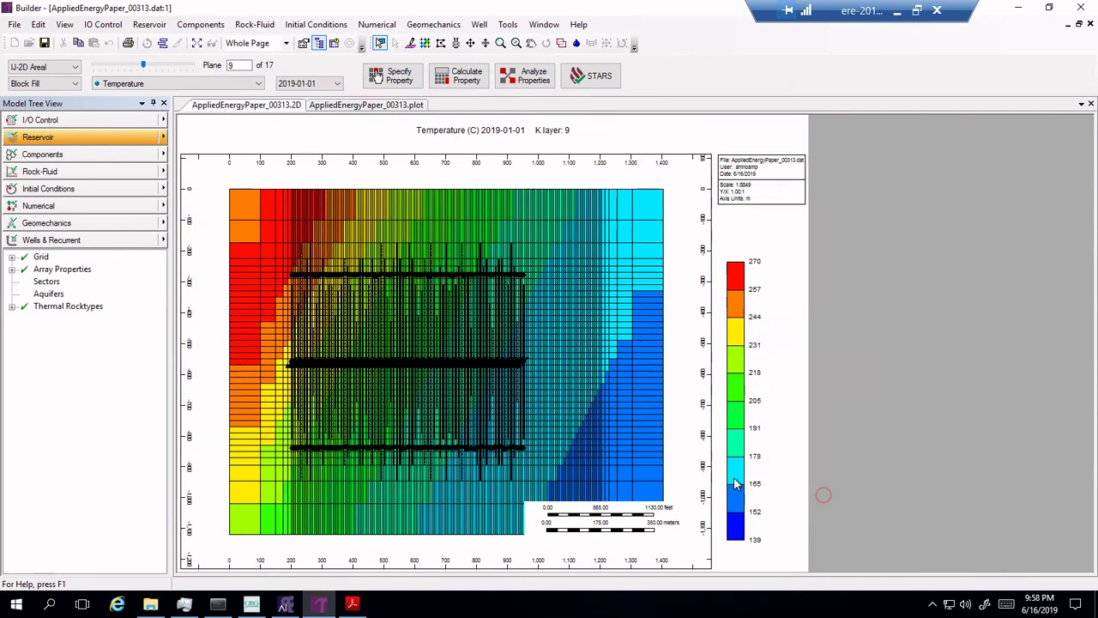
Switch to CMOST AI and begin reading the FractureAndWellText script at the GetProducerIJ function.
left_click(286, 603)
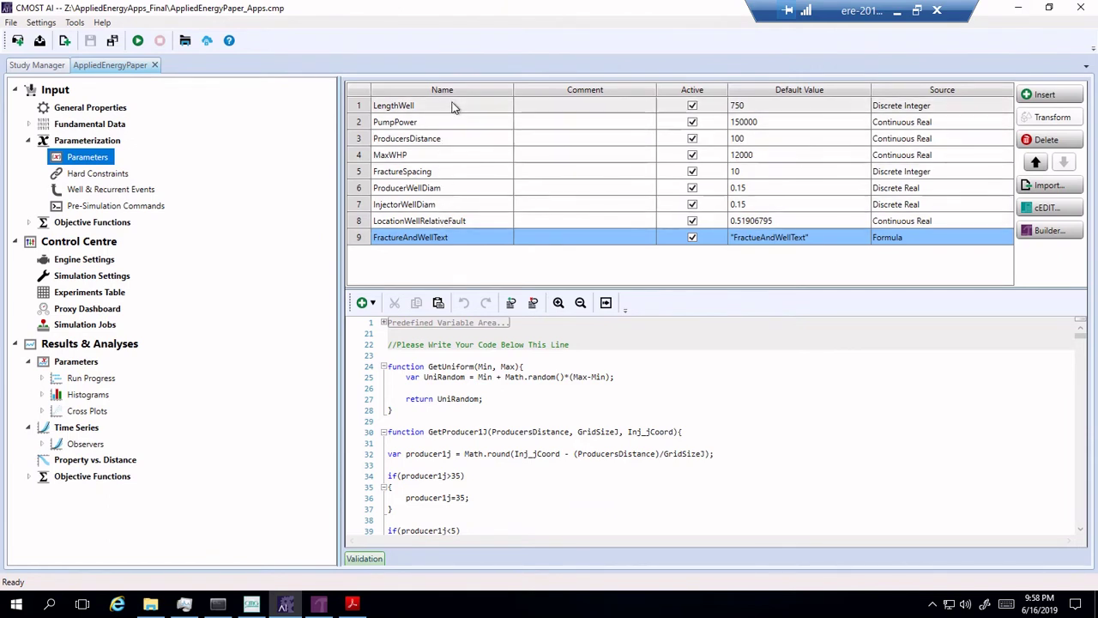
left_click(471, 436)
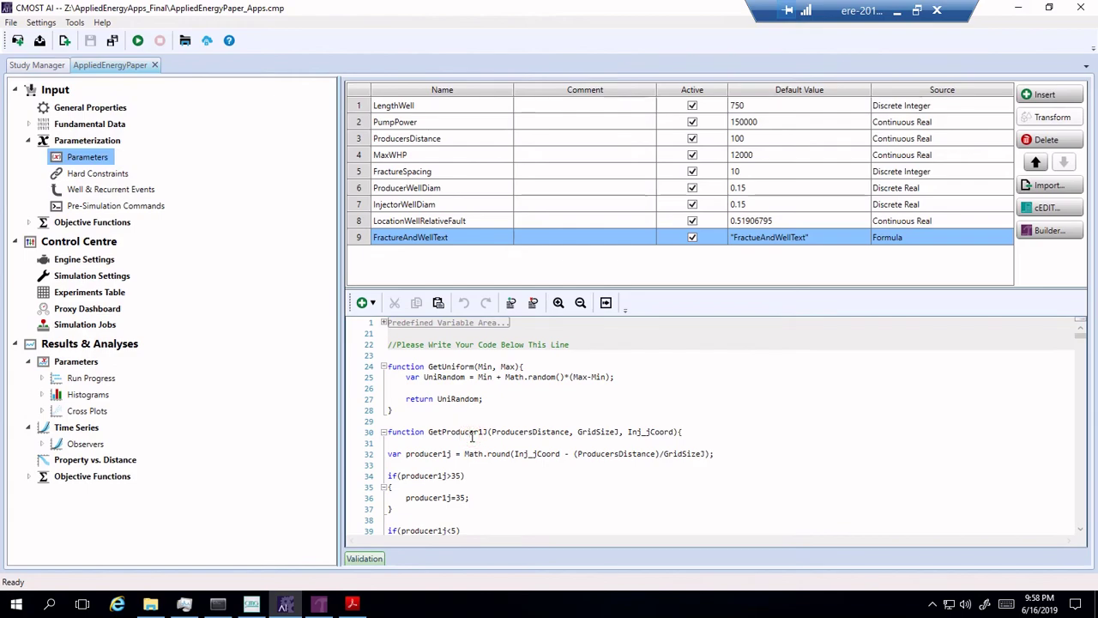
scroll(471, 437, "down", 3)
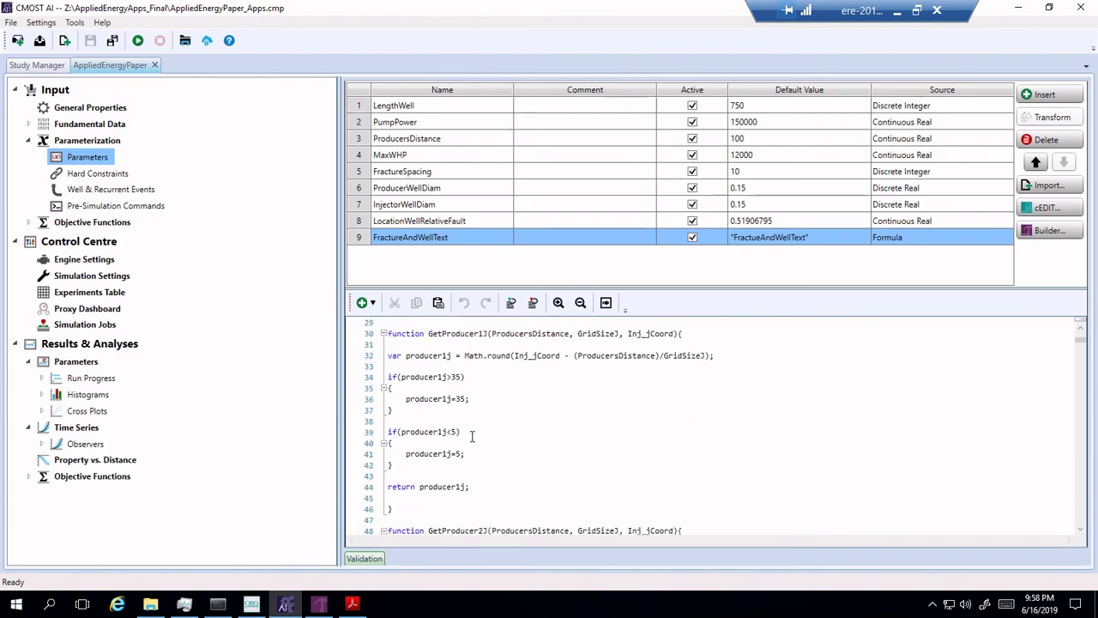
scroll(470, 436, "down", 20)
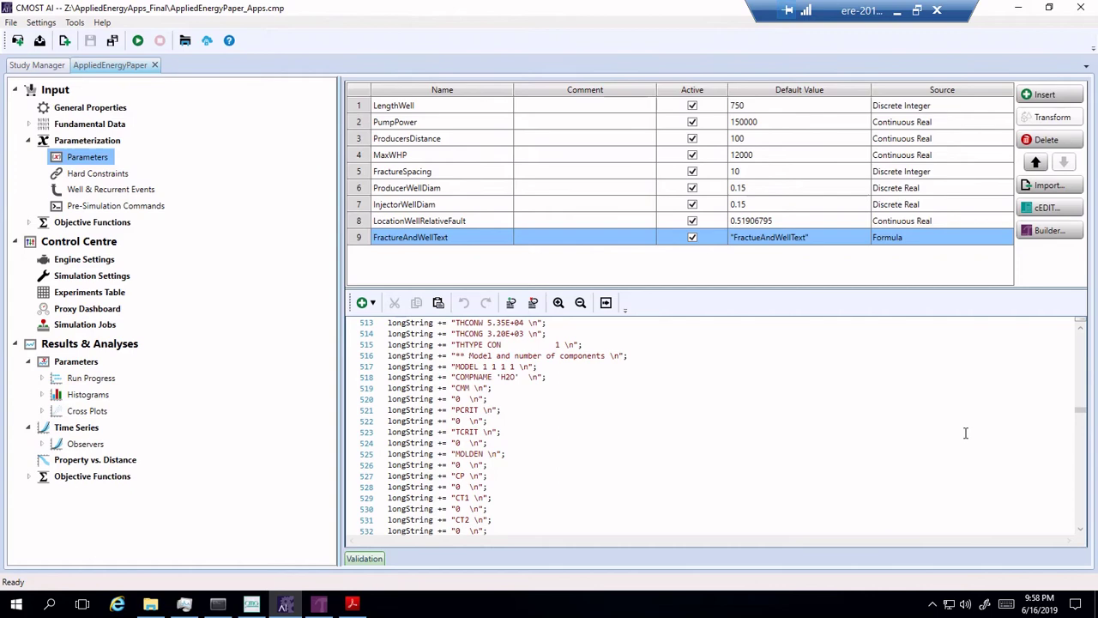
left_click_drag(1080, 411, 1079, 326)
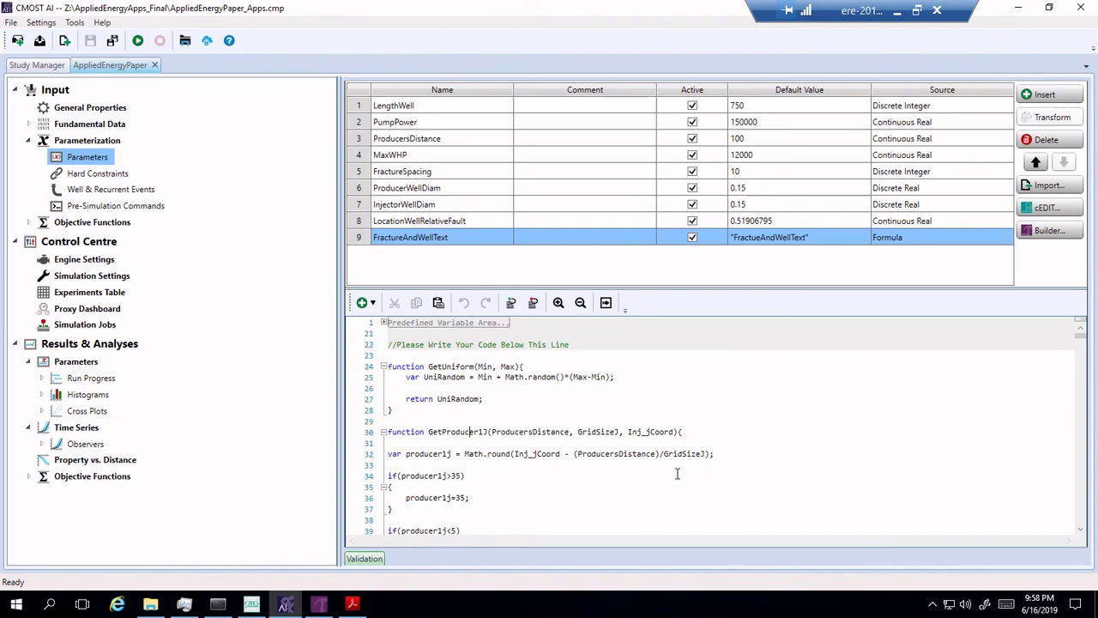
Scroll on to the FileOpener/WriteLine code writing InputParameters.txt and VOLMOD keywords near line 204.
scroll(676, 473, "down", 7)
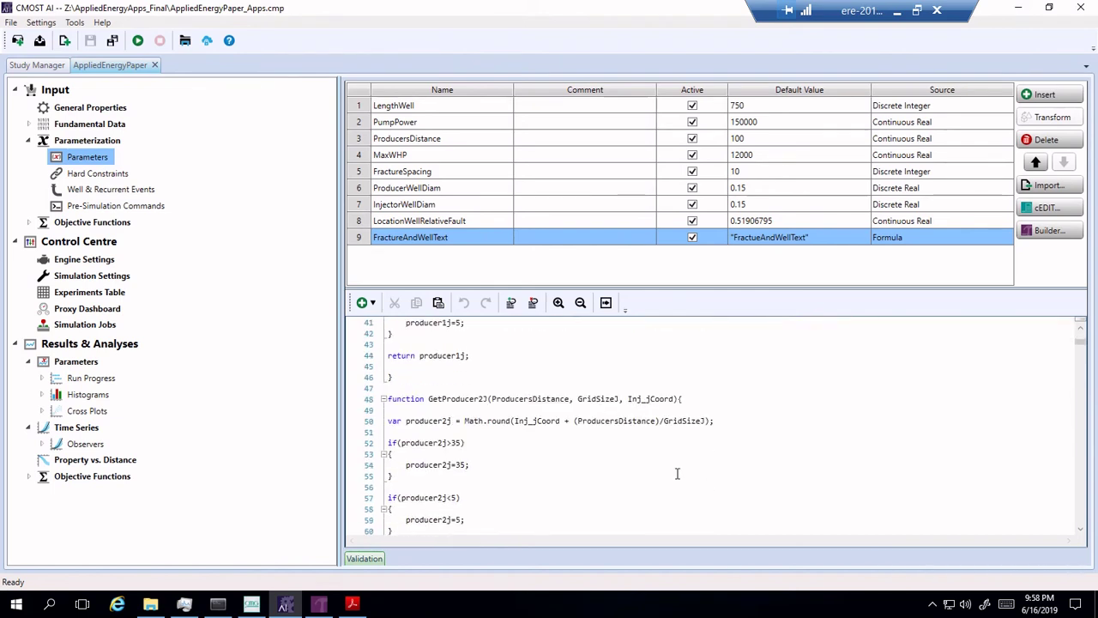
scroll(677, 473, "down", 1)
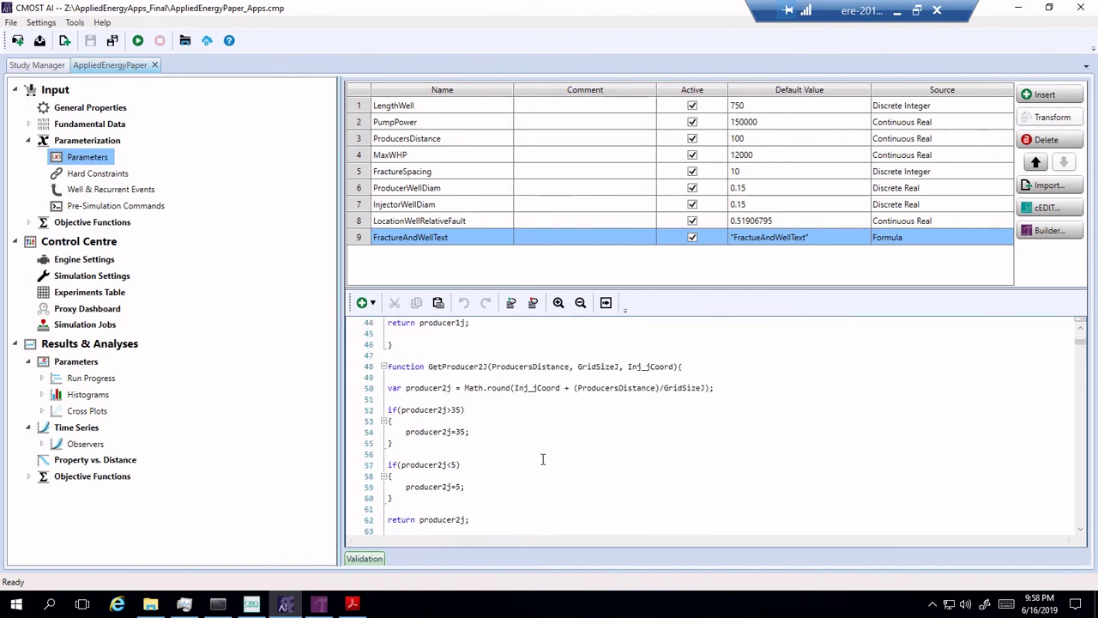
scroll(538, 433, "down", 12)
scroll(542, 458, "down", 5)
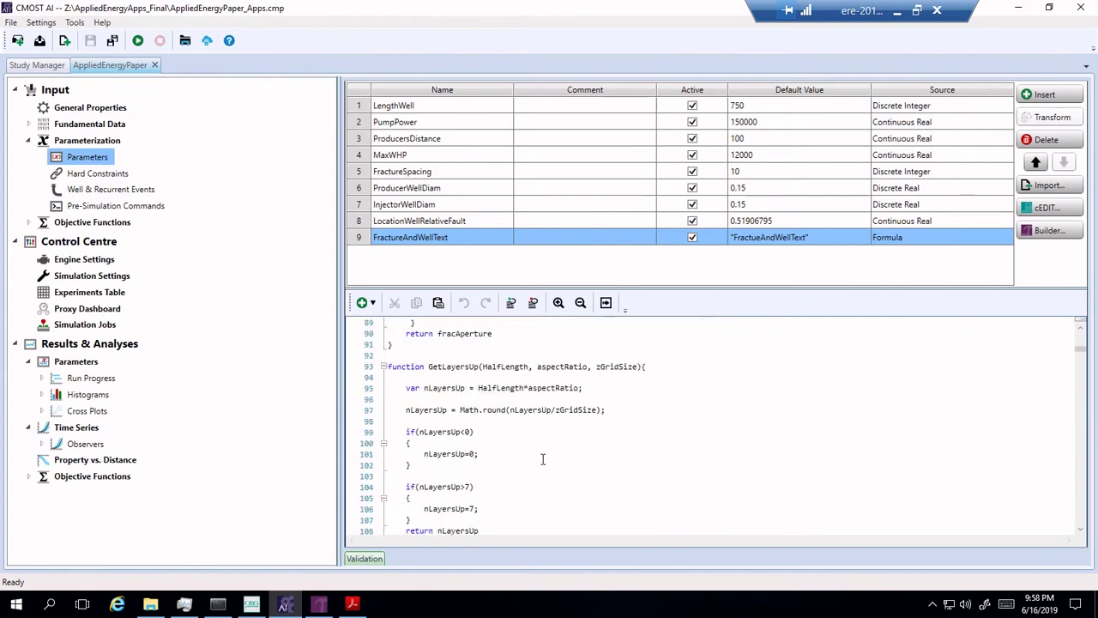
scroll(542, 459, "down", 7)
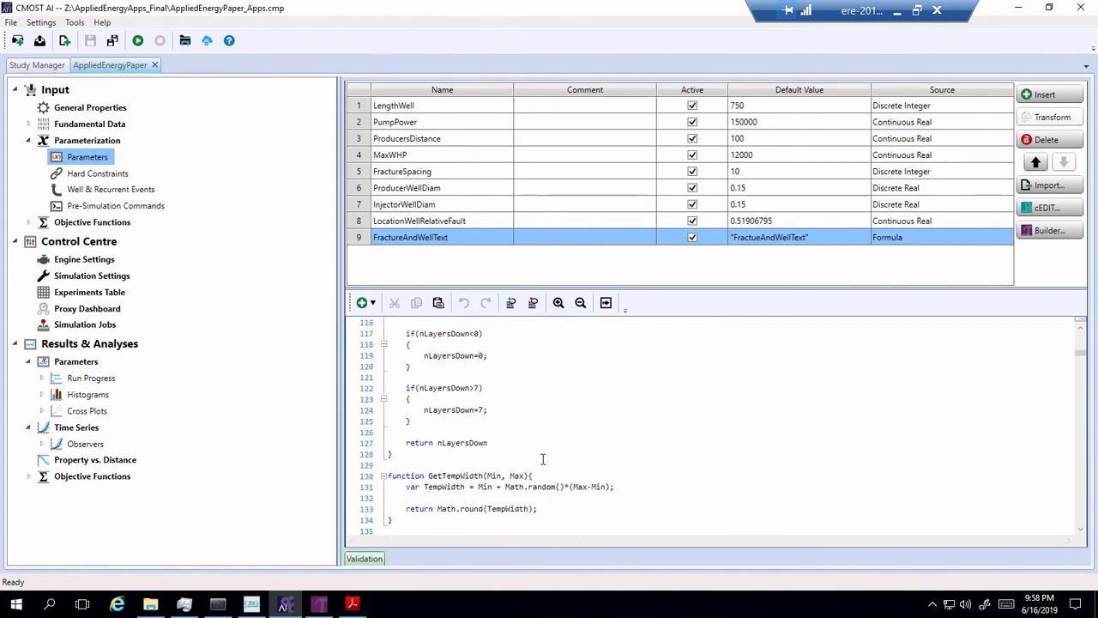
scroll(542, 458, "down", 2)
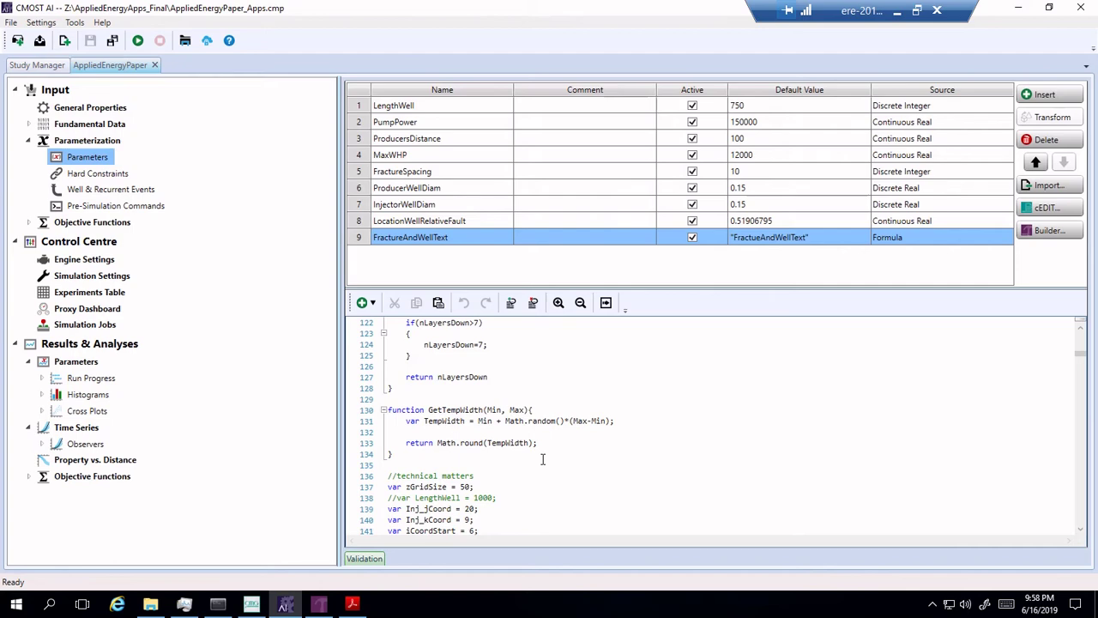
scroll(542, 458, "down", 11)
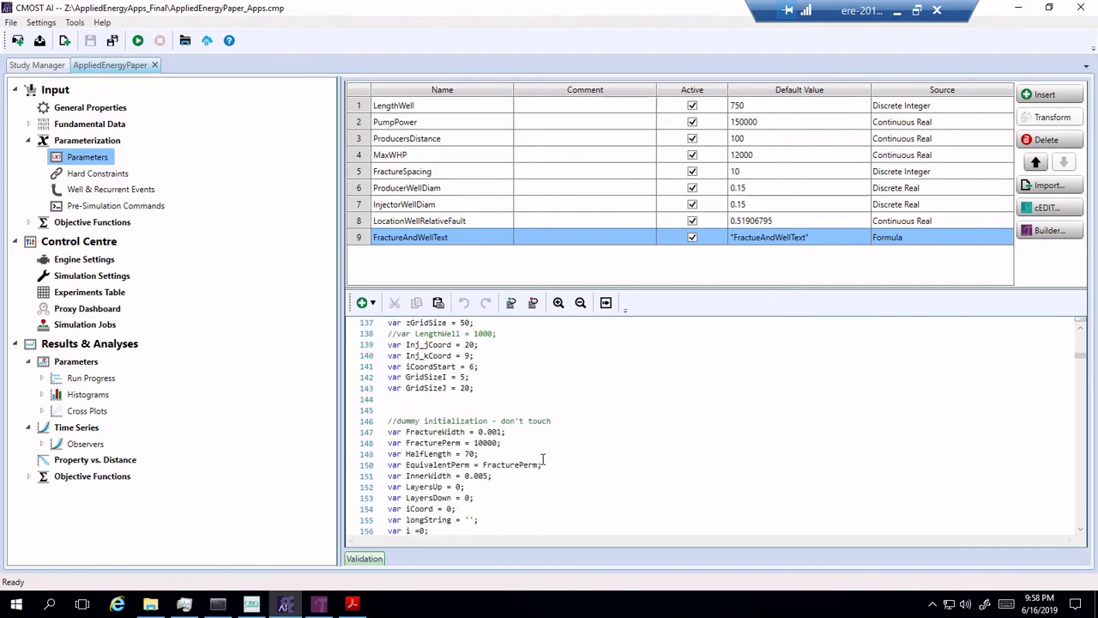
scroll(542, 459, "down", 15)
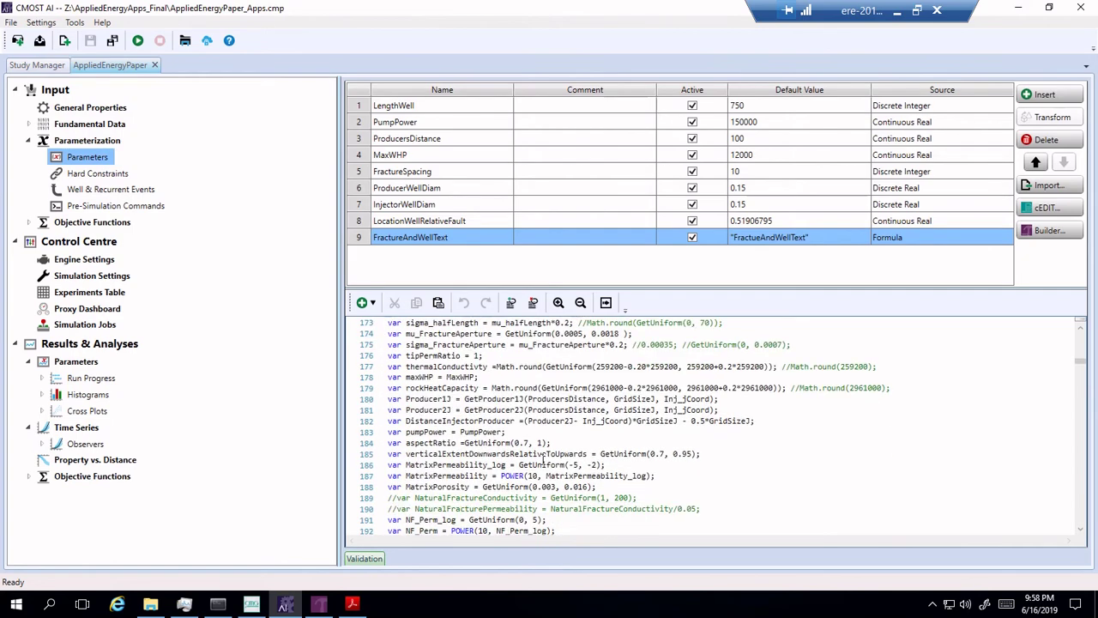
scroll(542, 459, "down", 1)
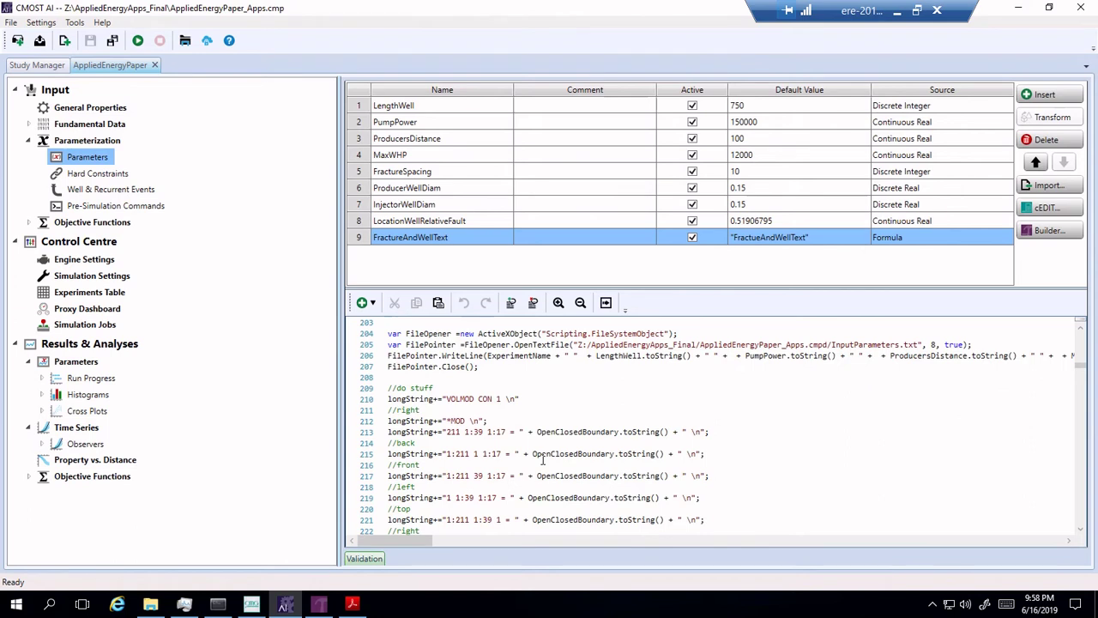
scroll(542, 461, "up", 2)
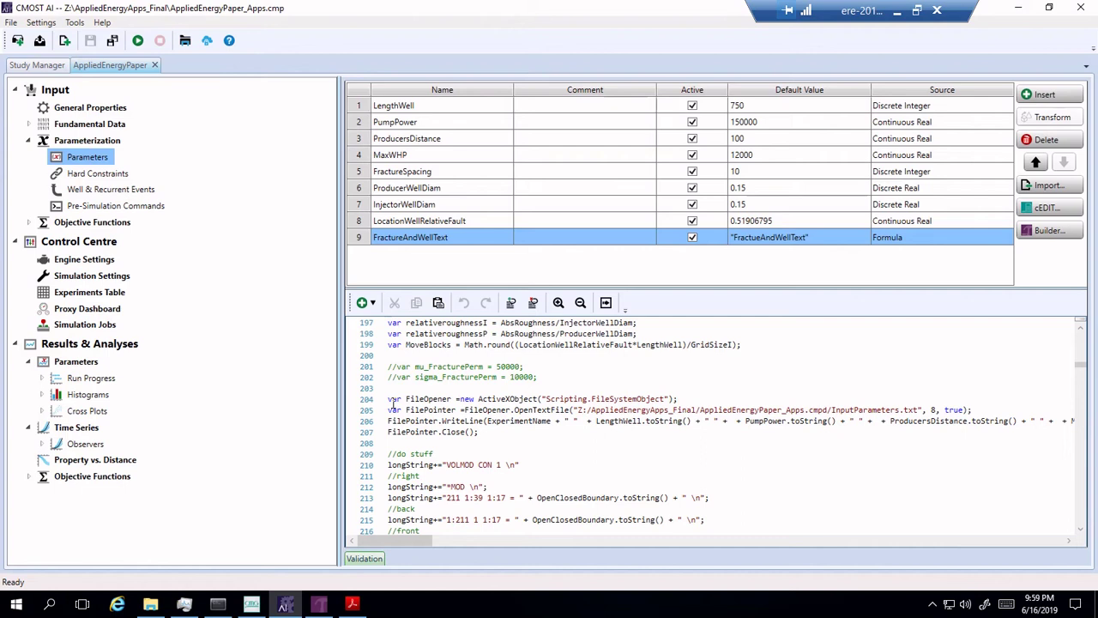
left_click_drag(388, 398, 387, 421)
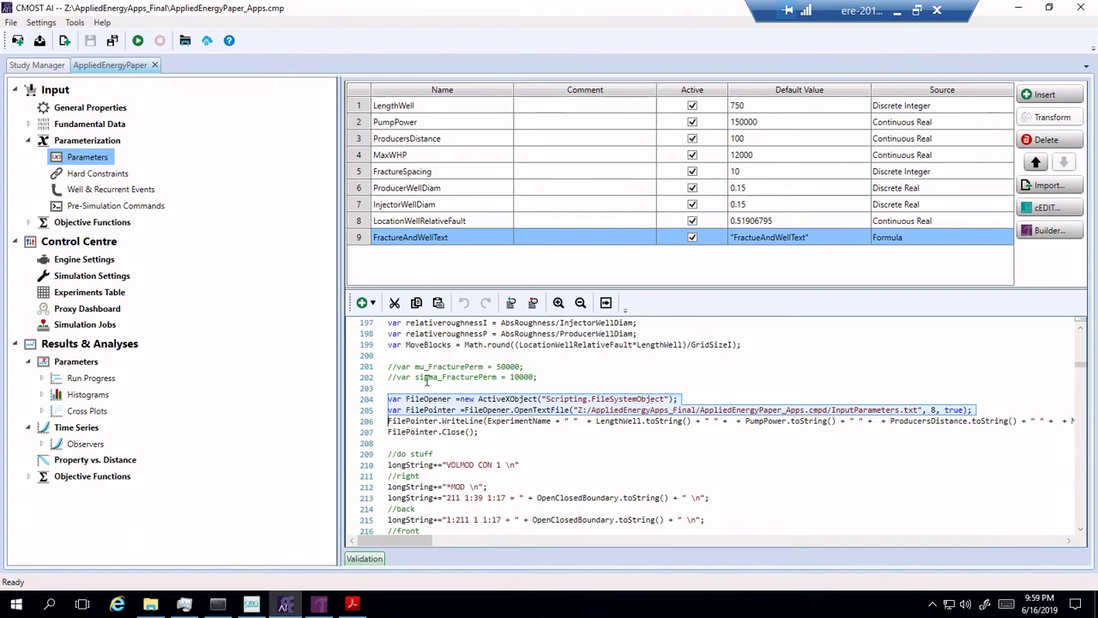
scroll(427, 381, "up", 20)
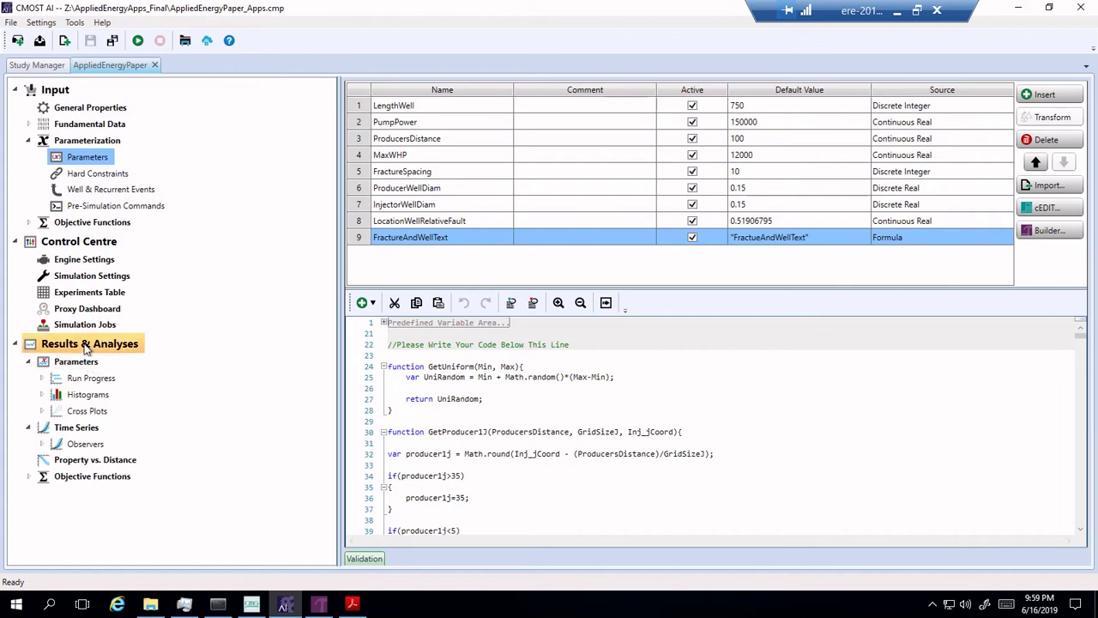
Show the Experiments Table of completed Random Brute Force runs, cancelling the CSV export without saving.
left_click(109, 291)
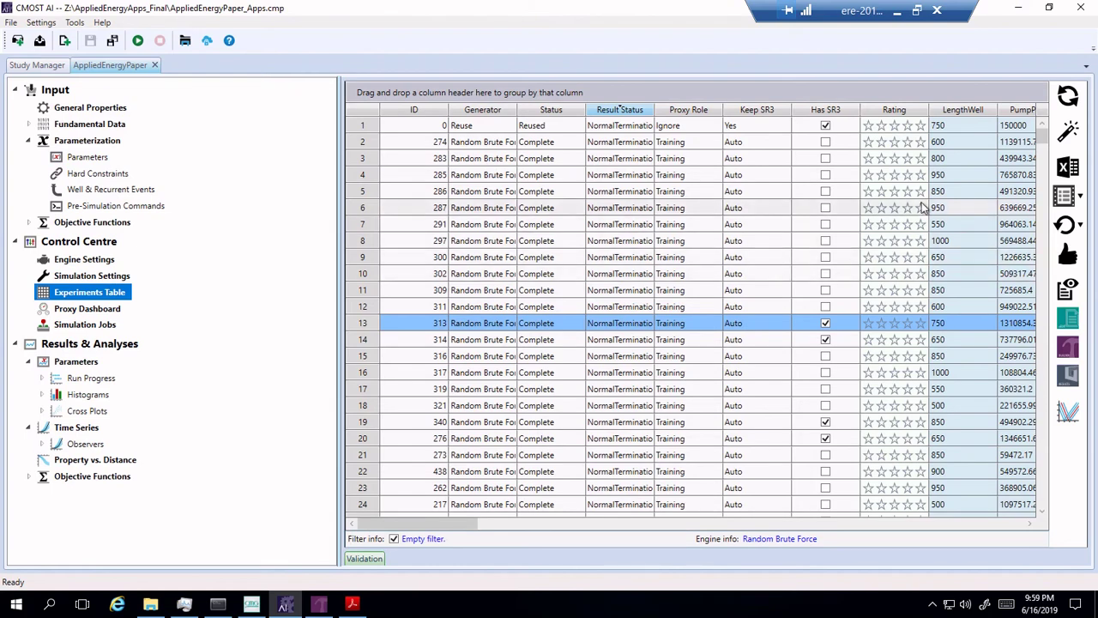
left_click(1073, 172)
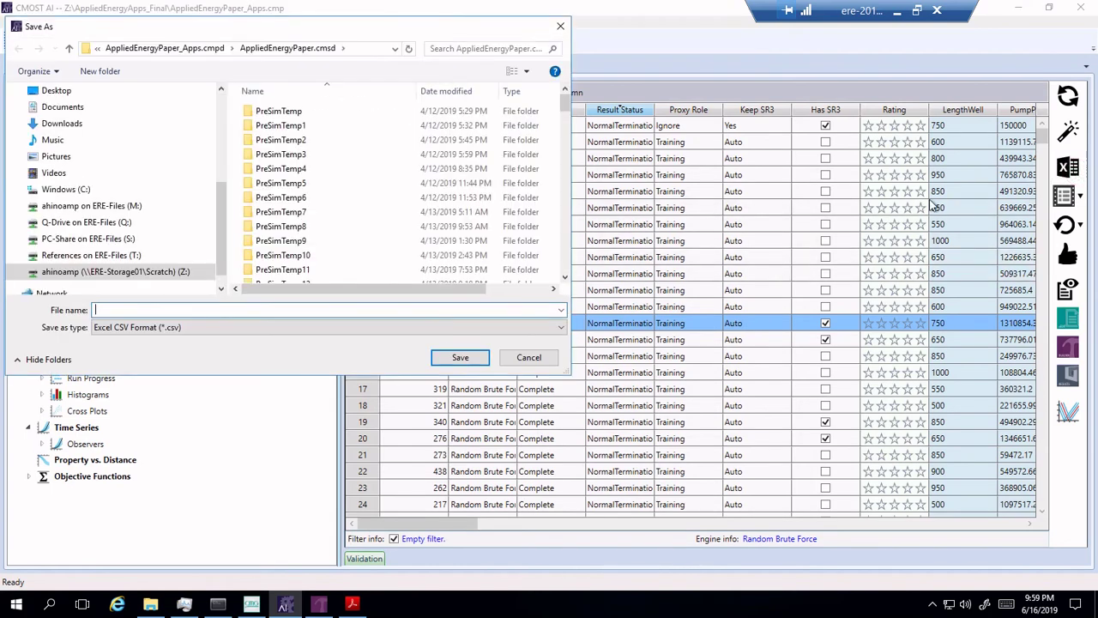
left_click(560, 26)
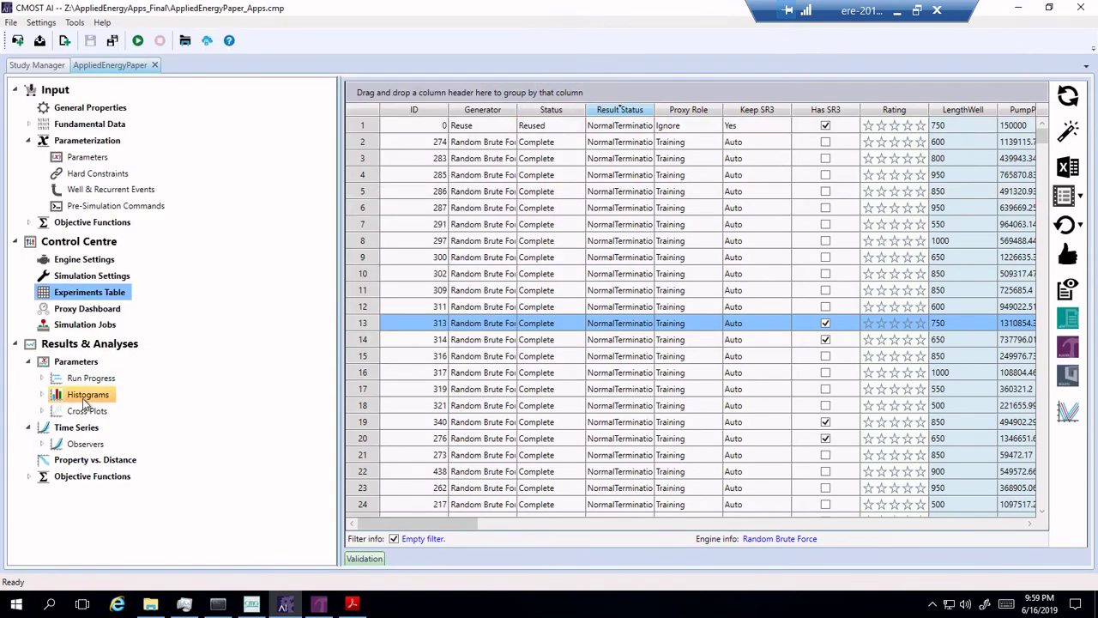
Display the Producer1 PHWELLBORE Downhole Temperature observer chart, dismissing the Export Series Data dialog.
left_click(40, 443)
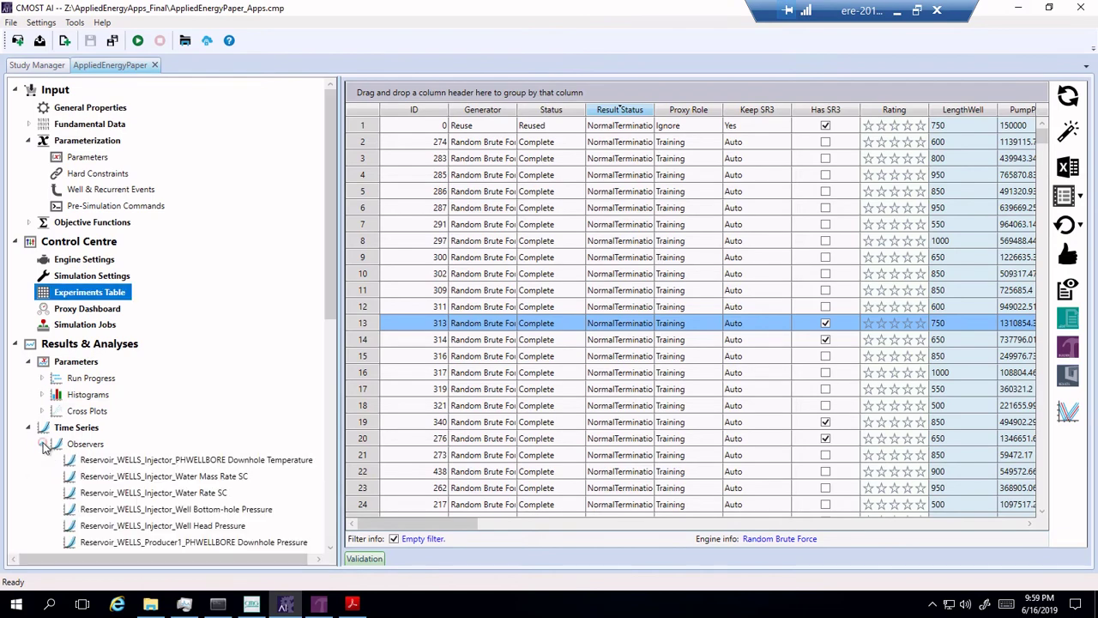
scroll(123, 519, "down", 4)
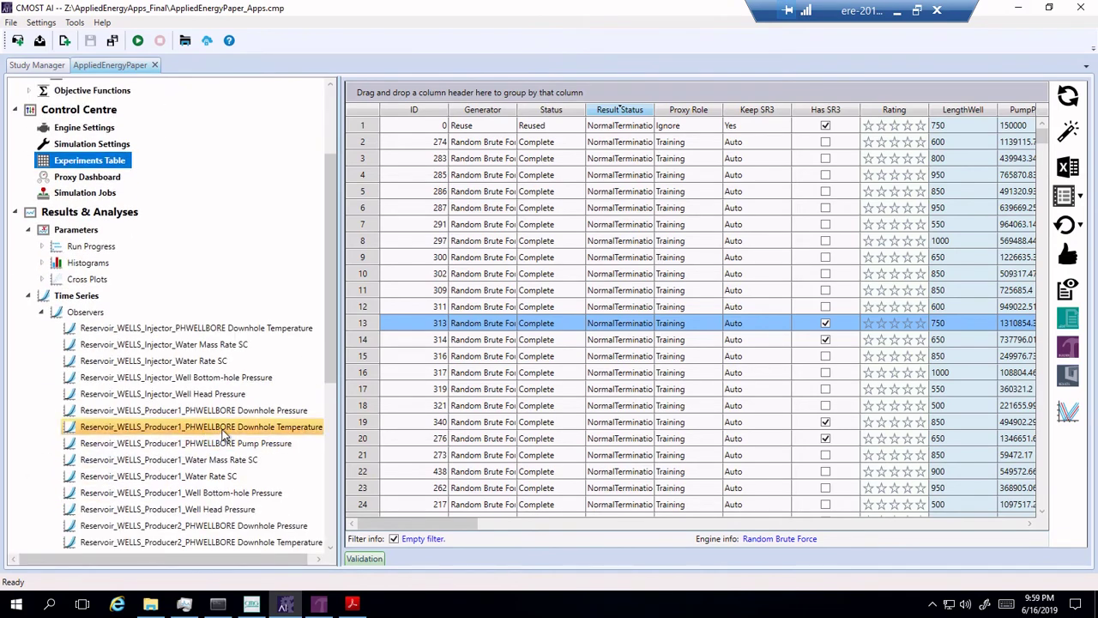
left_click(225, 431)
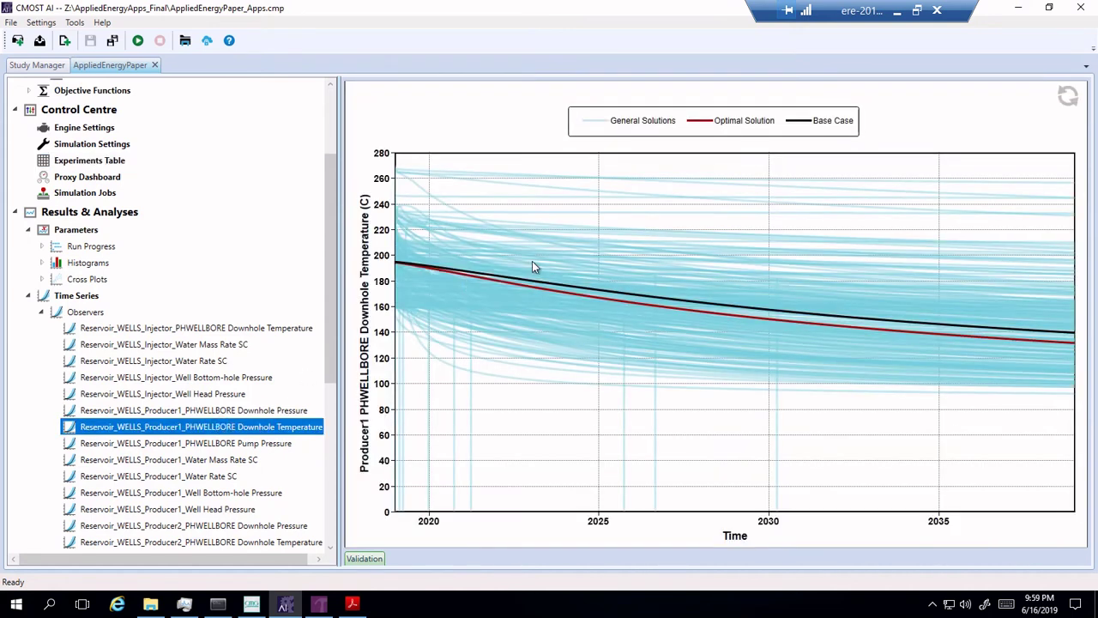
right_click(493, 309)
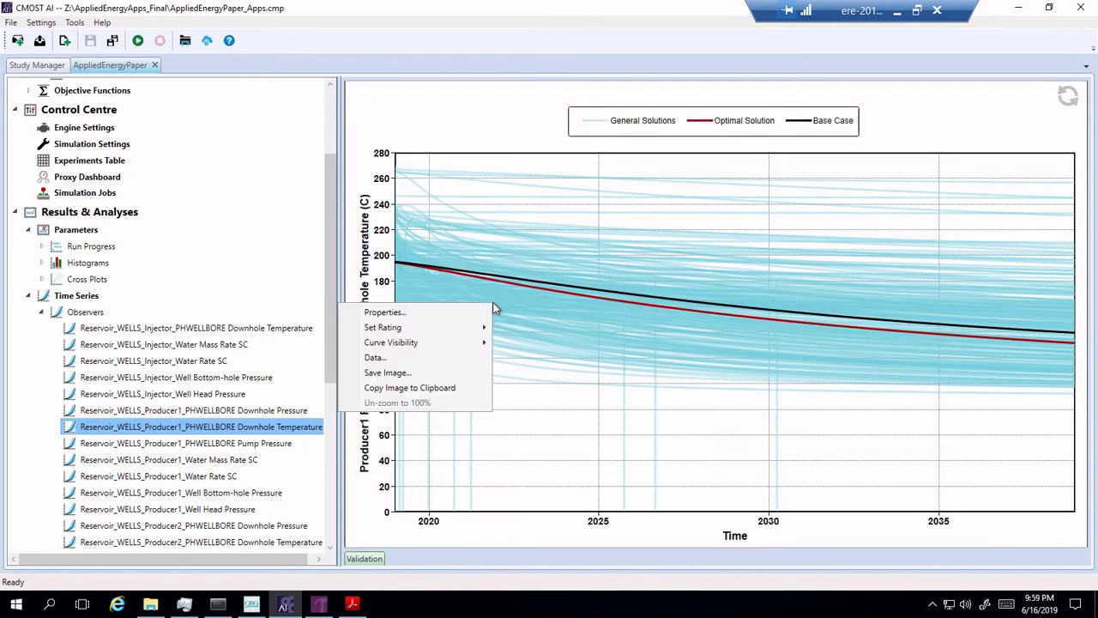
left_click(451, 358)
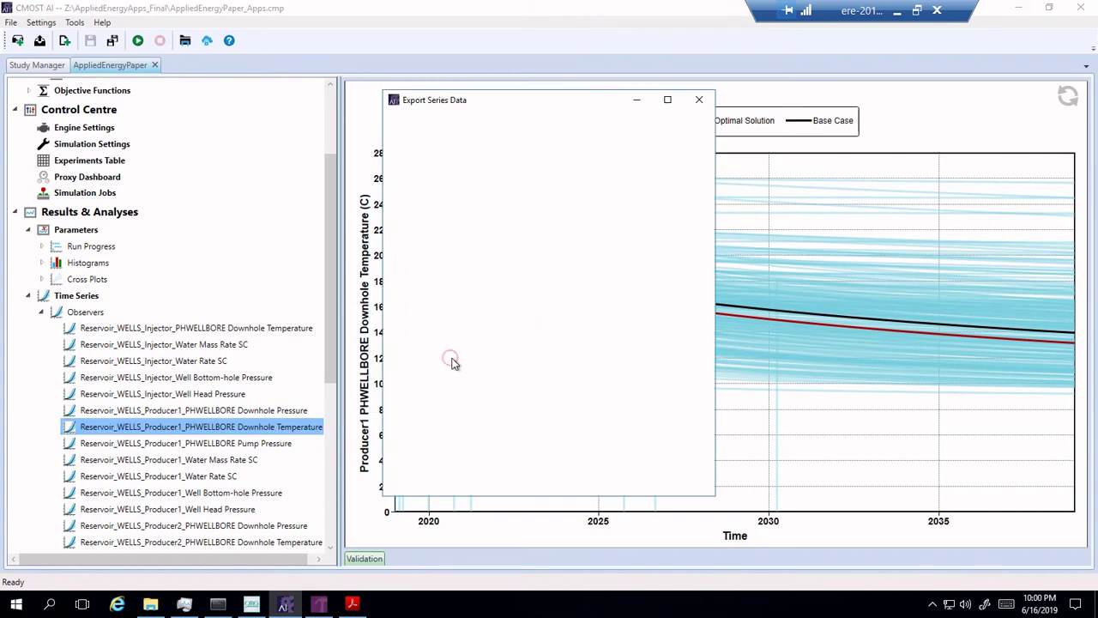
left_click(699, 99)
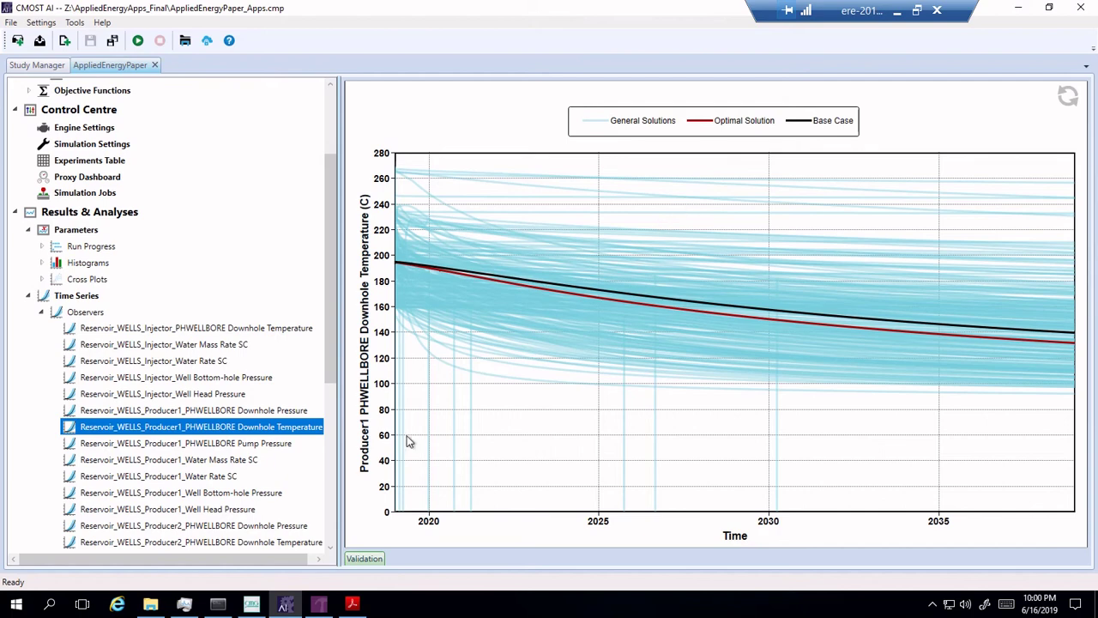
Bring Paper.pdf forward and read from page 13's SM-Opt results to Fig. 9 on page 16.
left_click(352, 605)
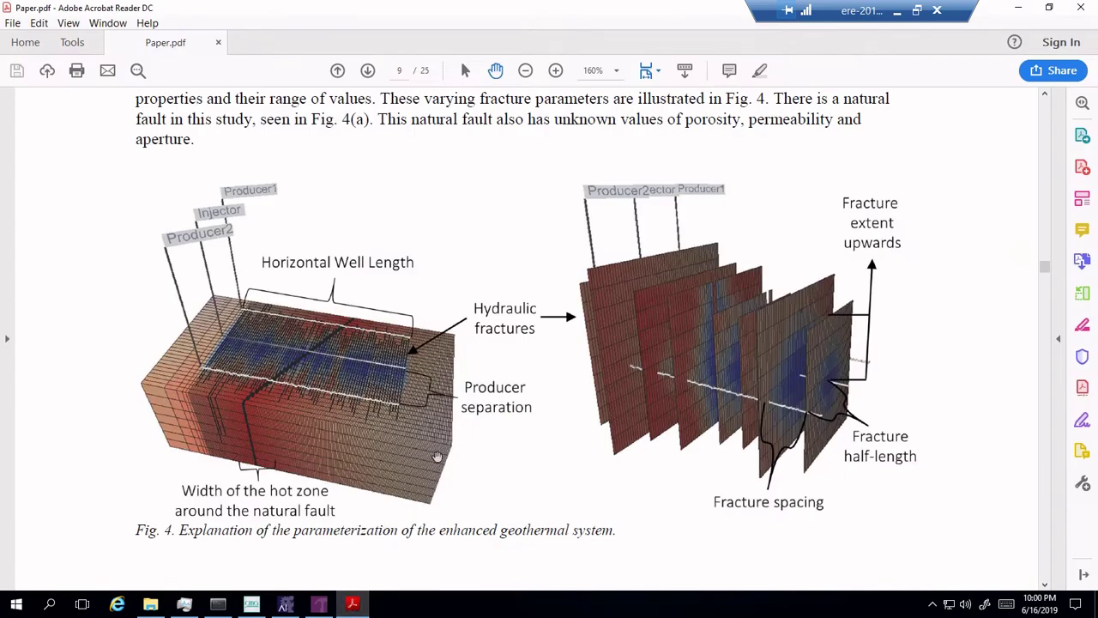
scroll(437, 458, "down", 6)
scroll(437, 457, "down", 15)
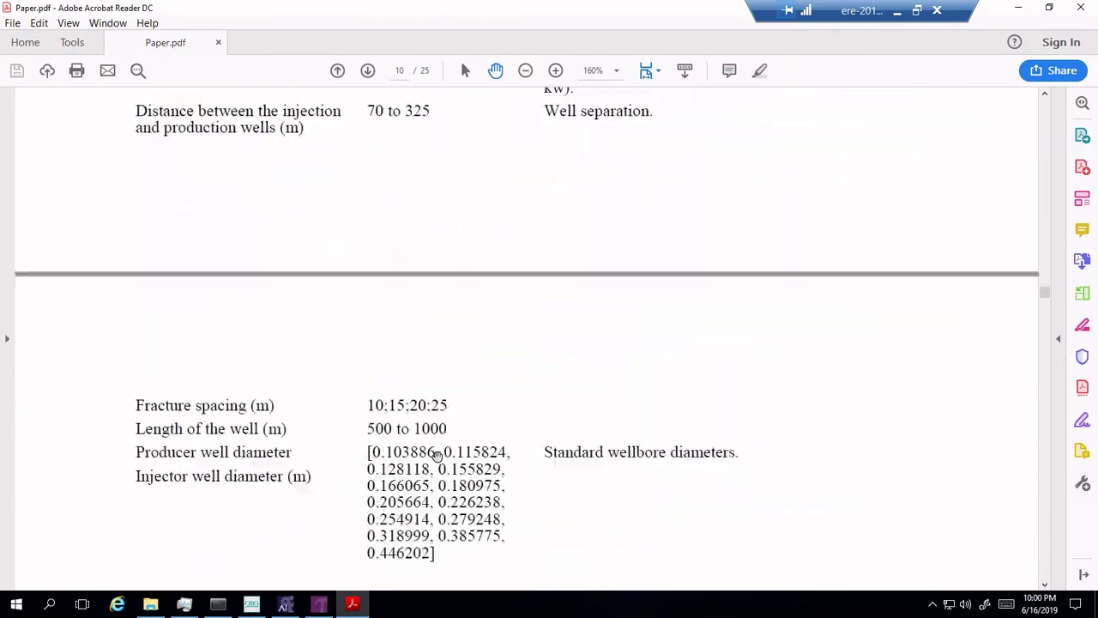
scroll(437, 457, "down", 12)
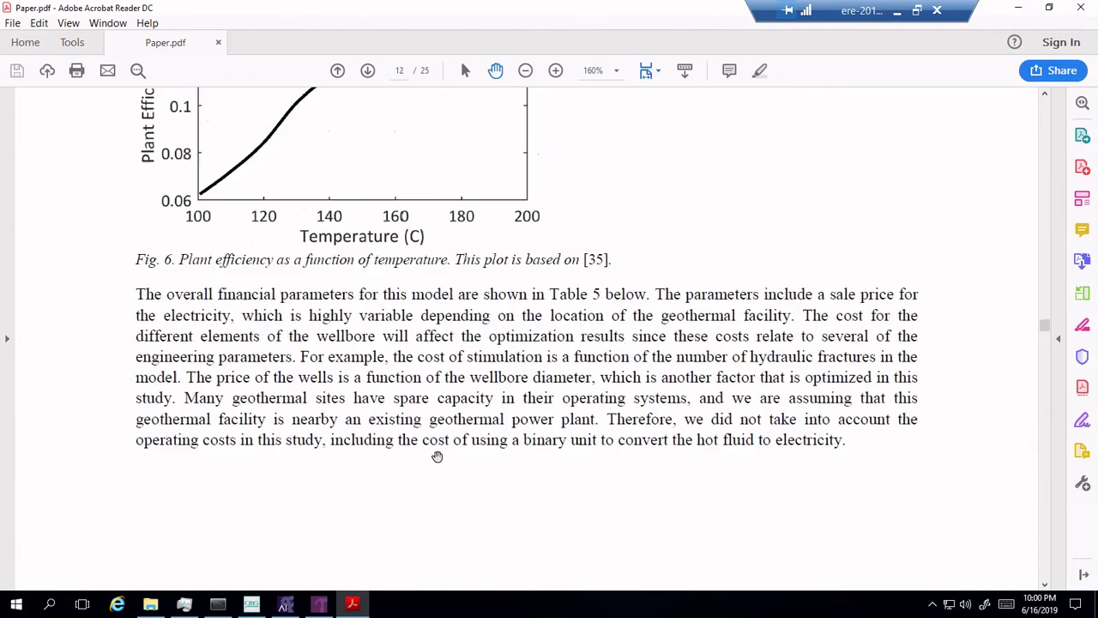
scroll(437, 458, "up", 9)
scroll(436, 458, "down", 8)
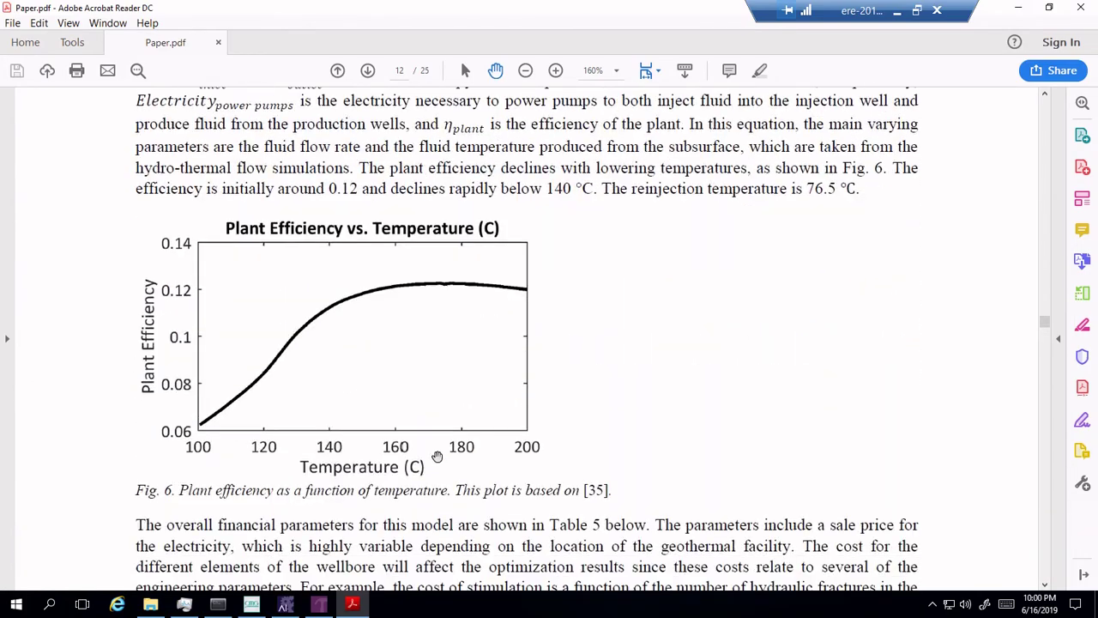
scroll(534, 380, "down", 5)
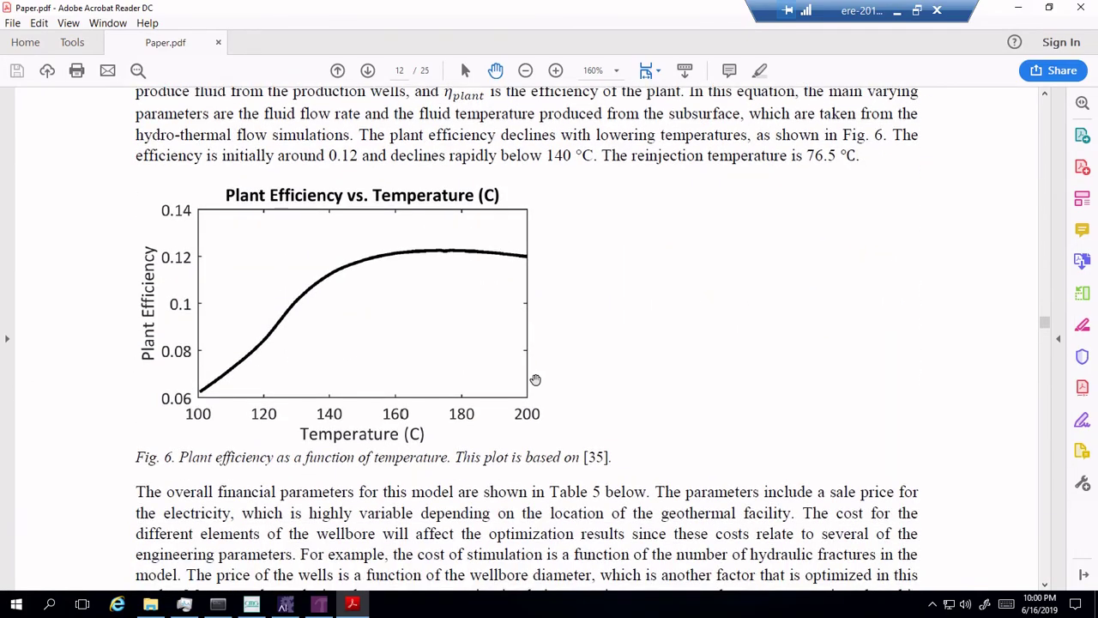
scroll(534, 379, "down", 20)
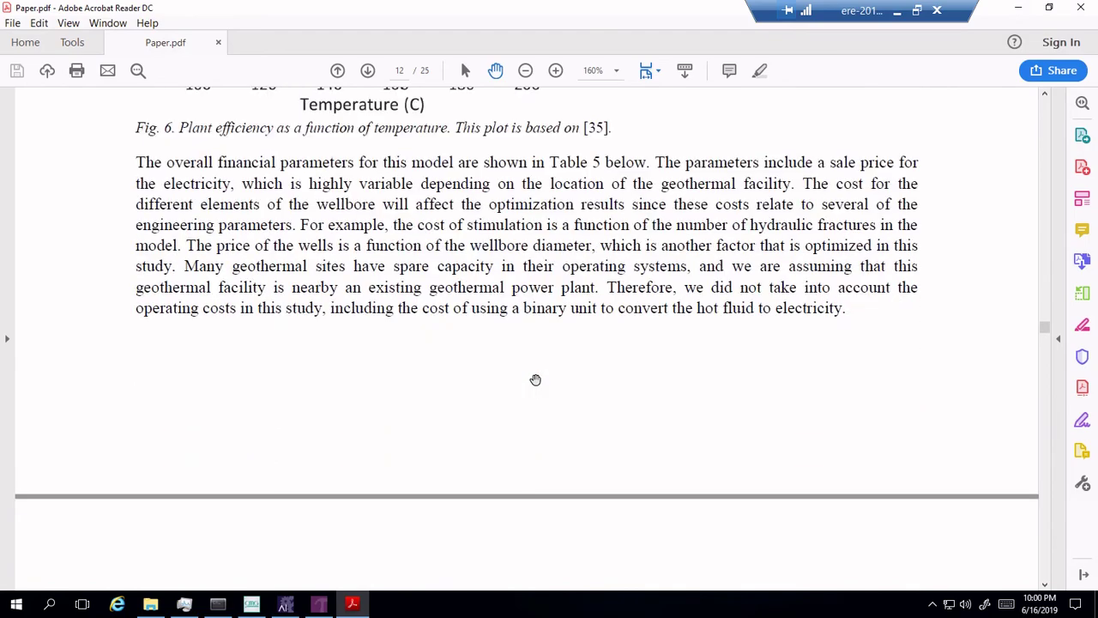
scroll(535, 380, "down", 15)
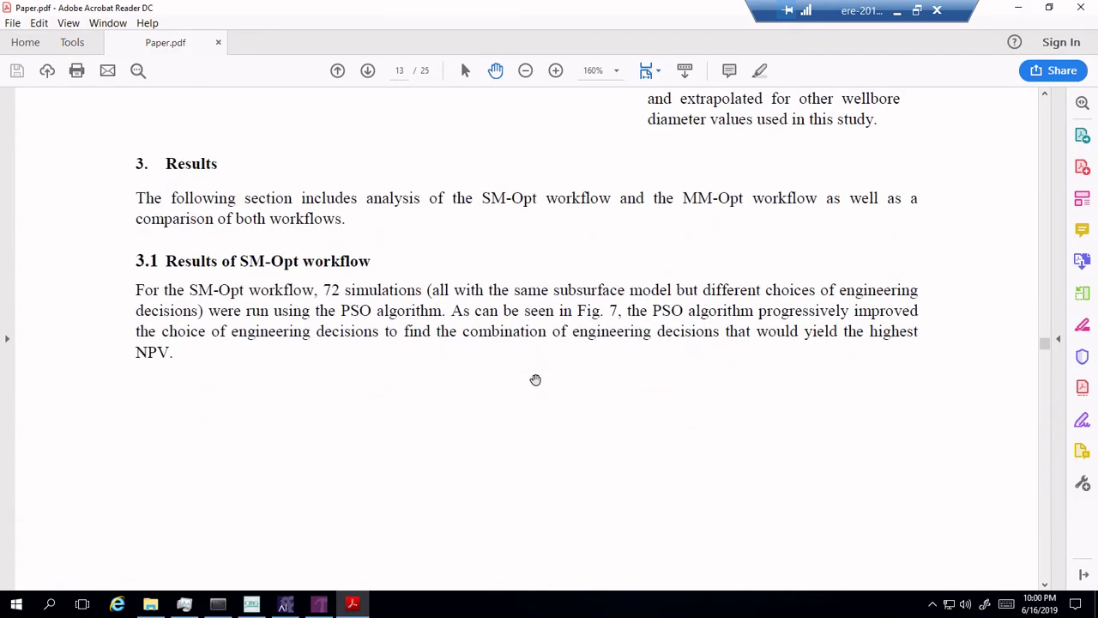
scroll(535, 380, "down", 20)
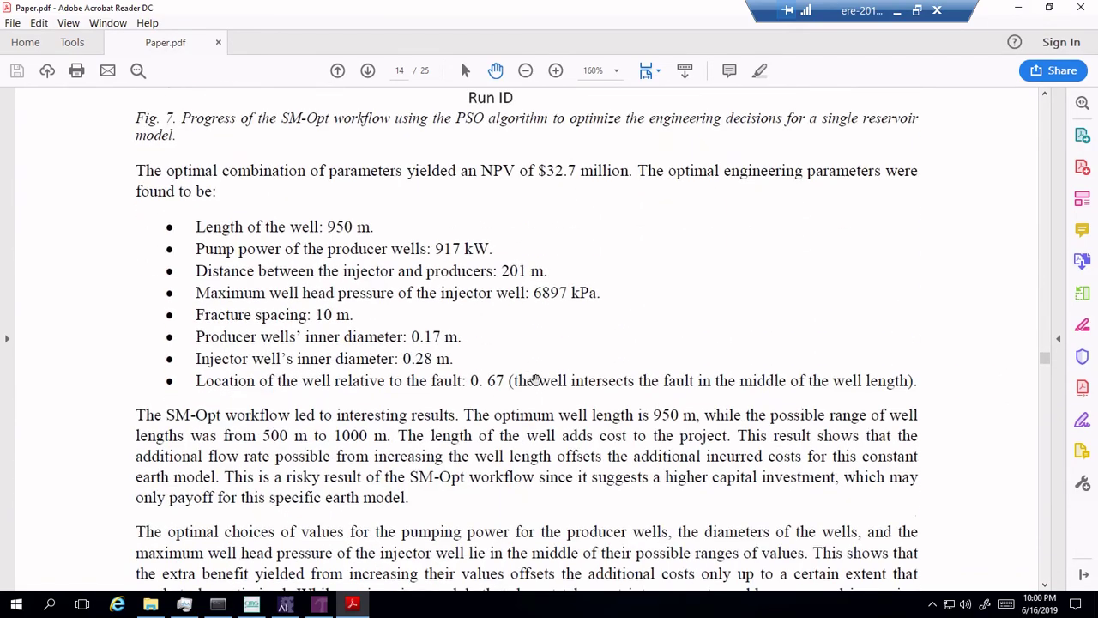
scroll(536, 380, "down", 1)
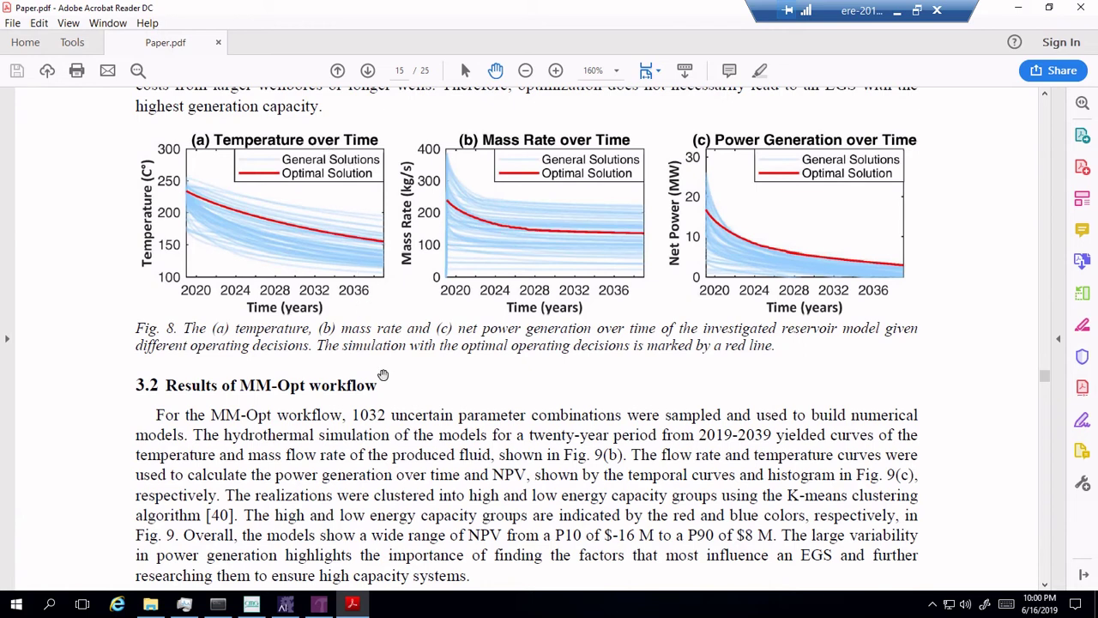
scroll(385, 377, "down", 10)
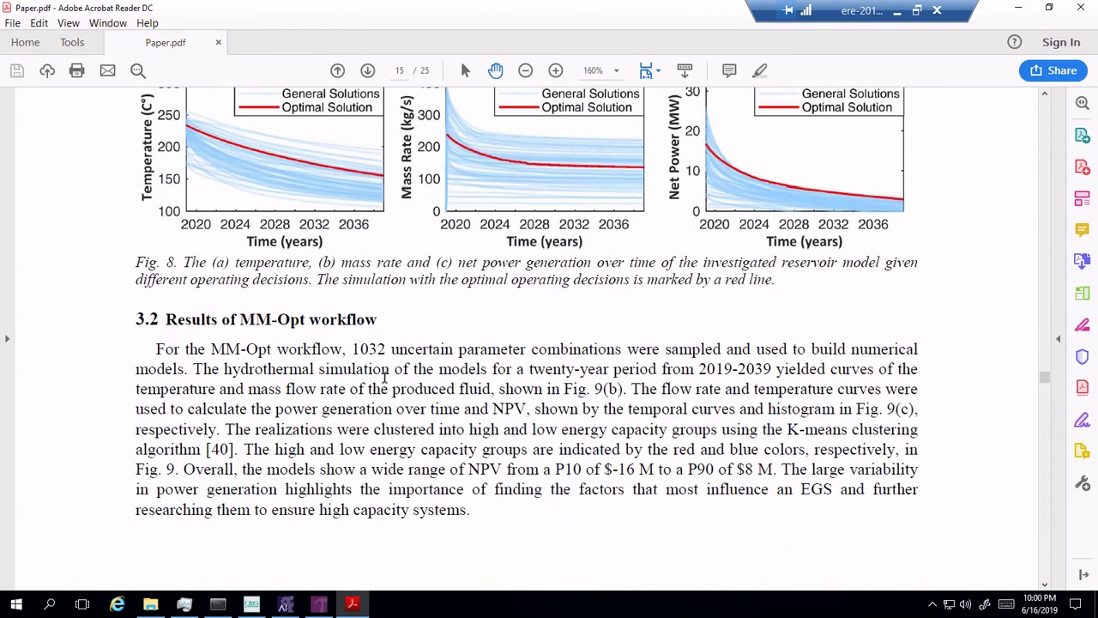
scroll(384, 377, "down", 5)
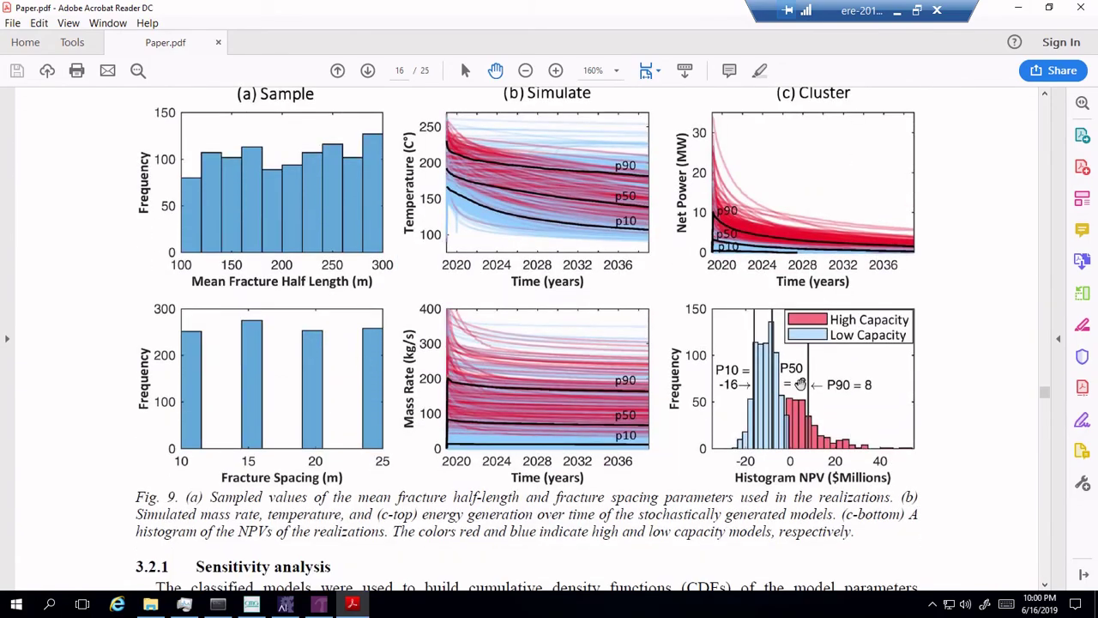
Read the sensitivity and NPV figures on pages 17–23, settling on Fig. 15 on page 20.
scroll(848, 441, "down", 15)
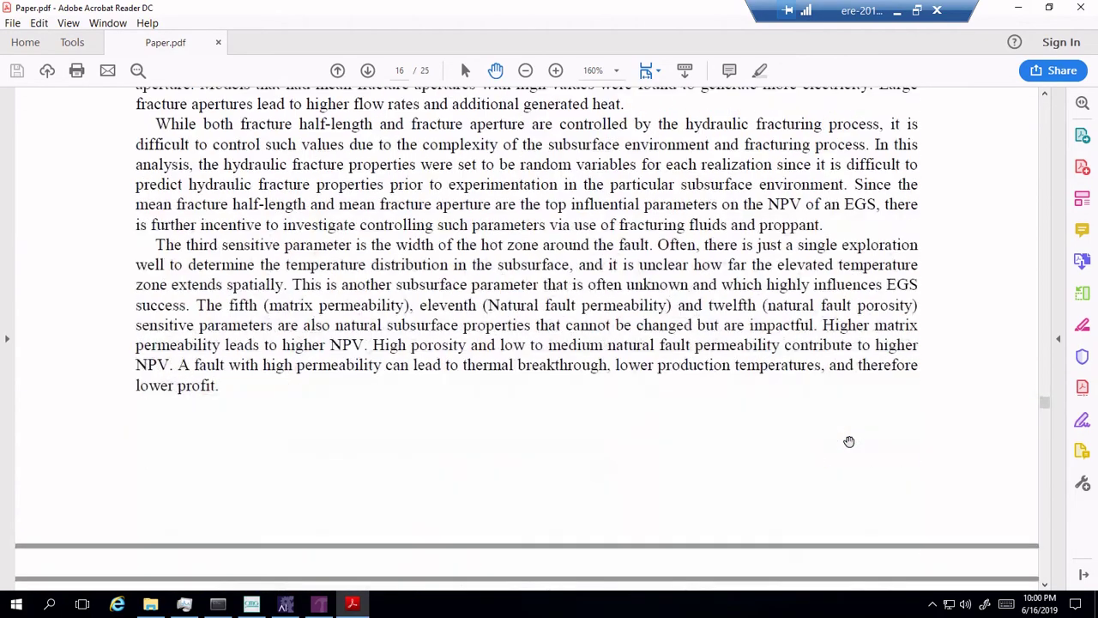
scroll(849, 440, "down", 2)
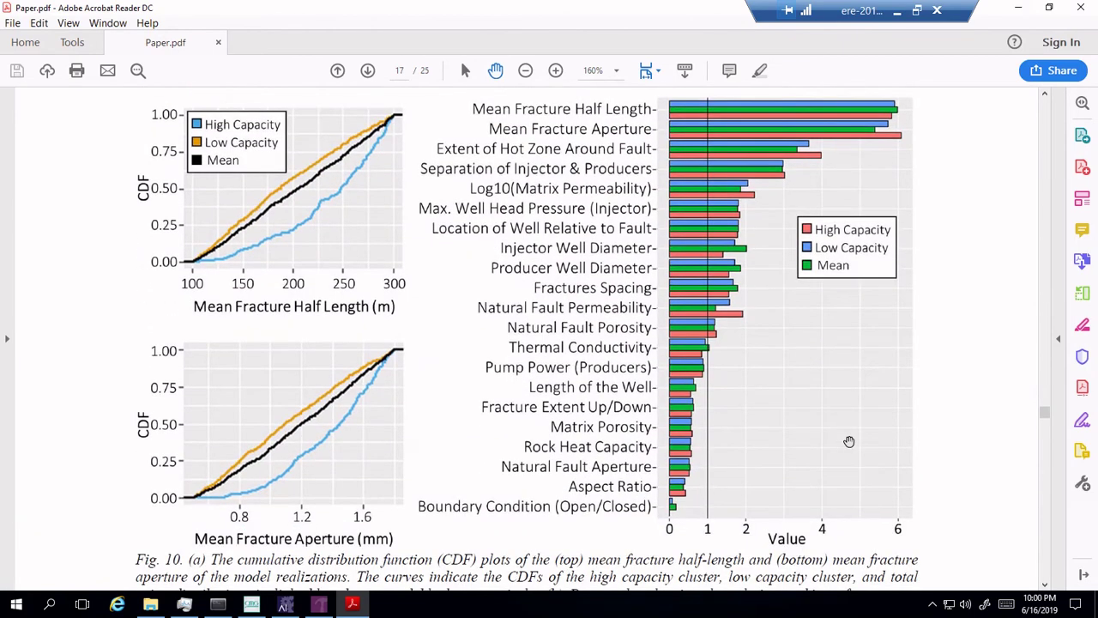
scroll(849, 441, "up", 1)
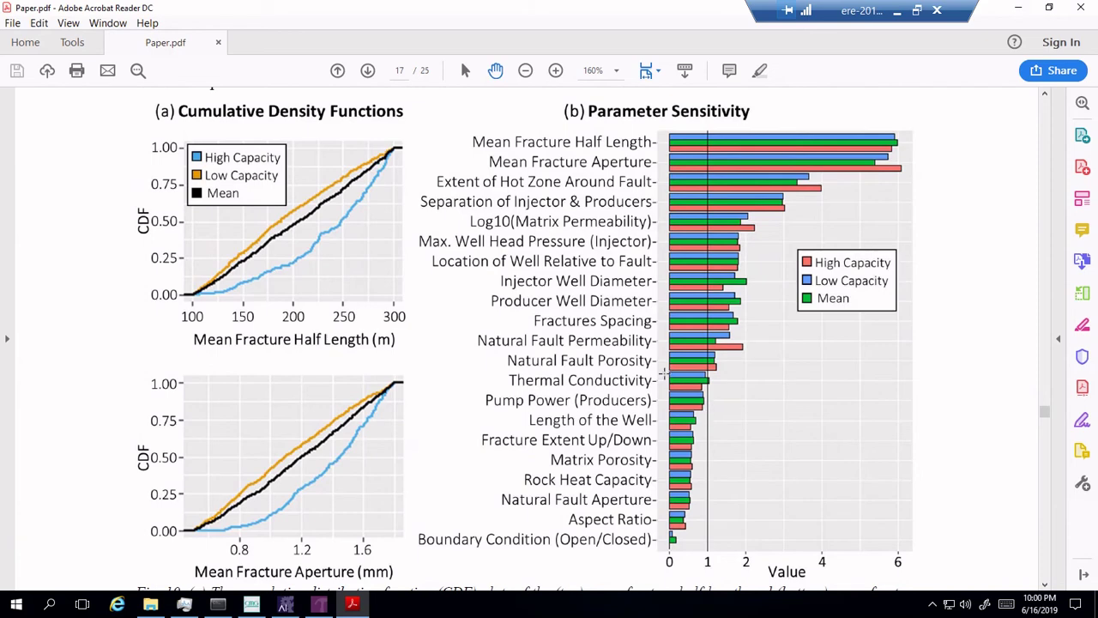
scroll(618, 382, "down", 9)
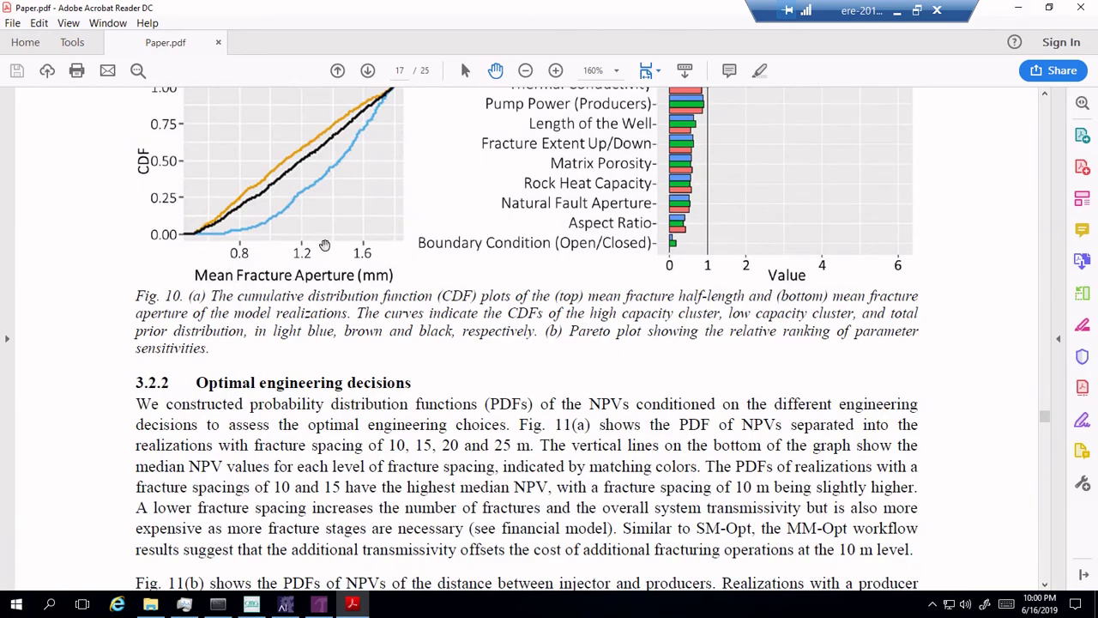
scroll(445, 426, "down", 20)
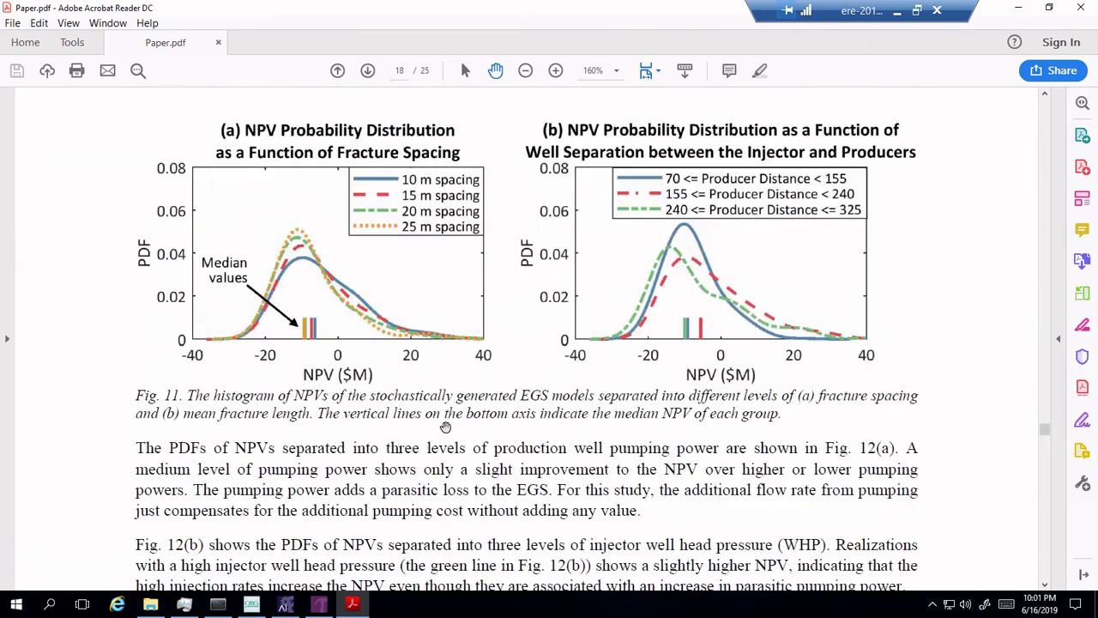
scroll(445, 427, "down", 5)
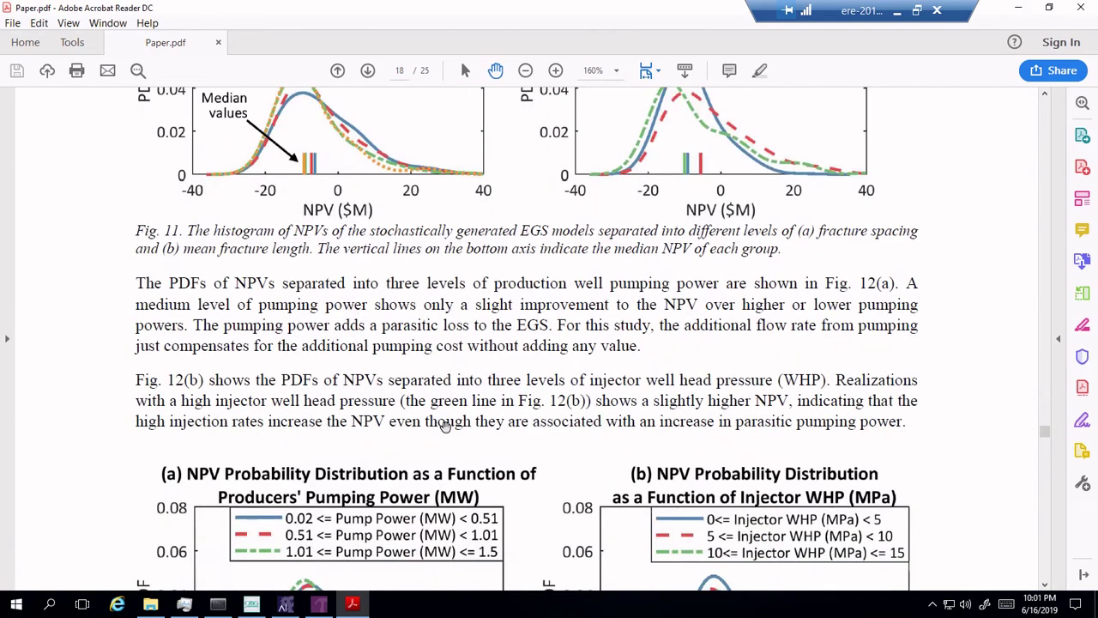
scroll(445, 426, "down", 4)
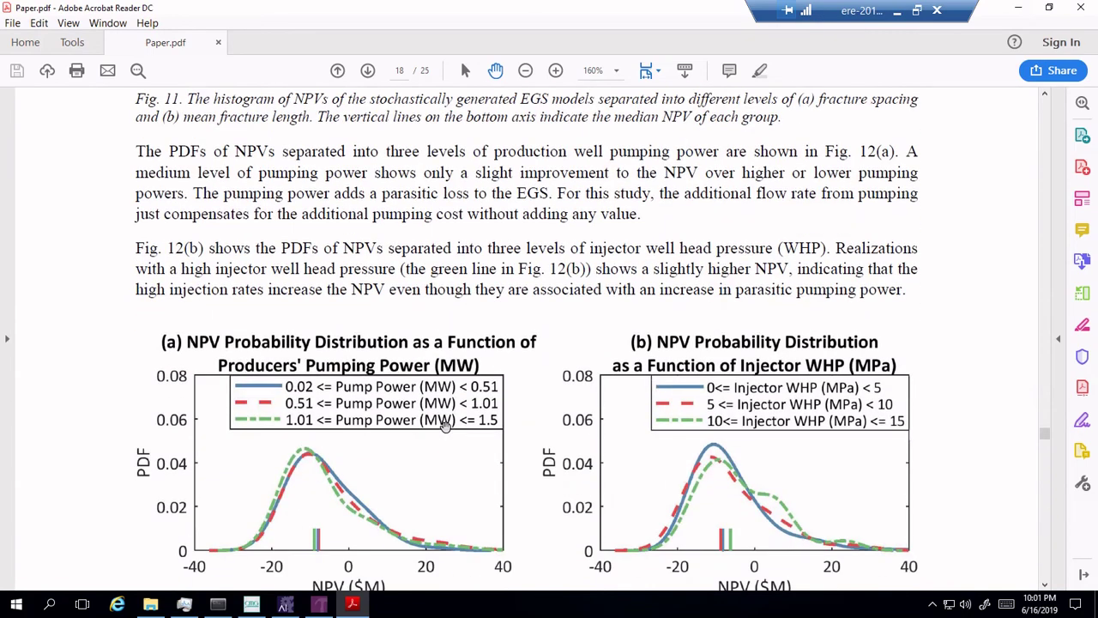
scroll(445, 427, "down", 11)
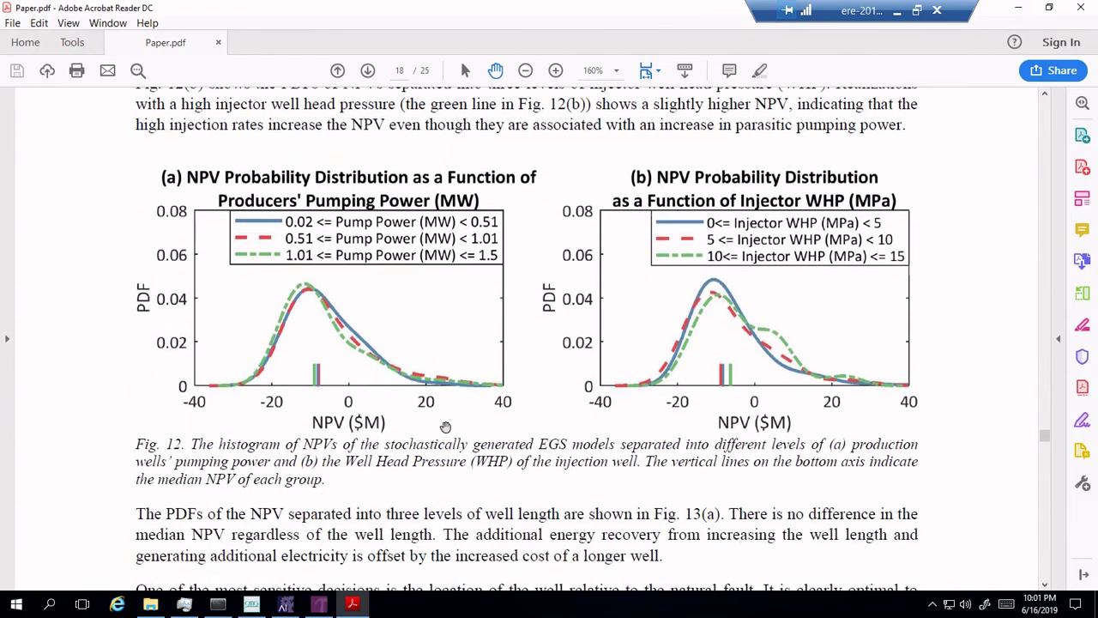
scroll(445, 426, "down", 15)
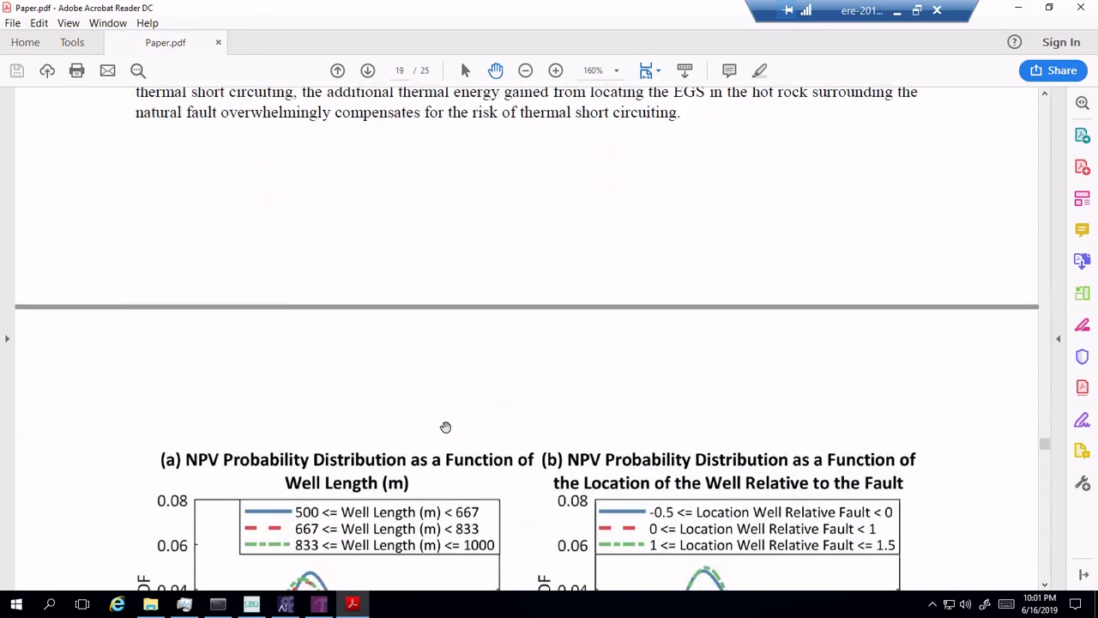
scroll(445, 427, "down", 3)
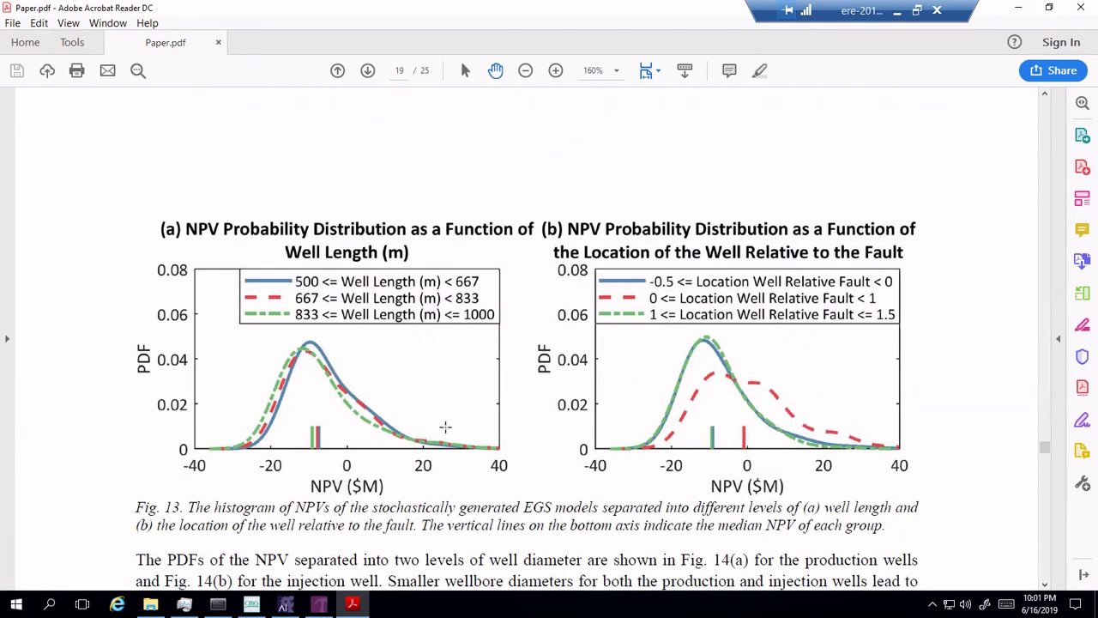
scroll(446, 426, "down", 20)
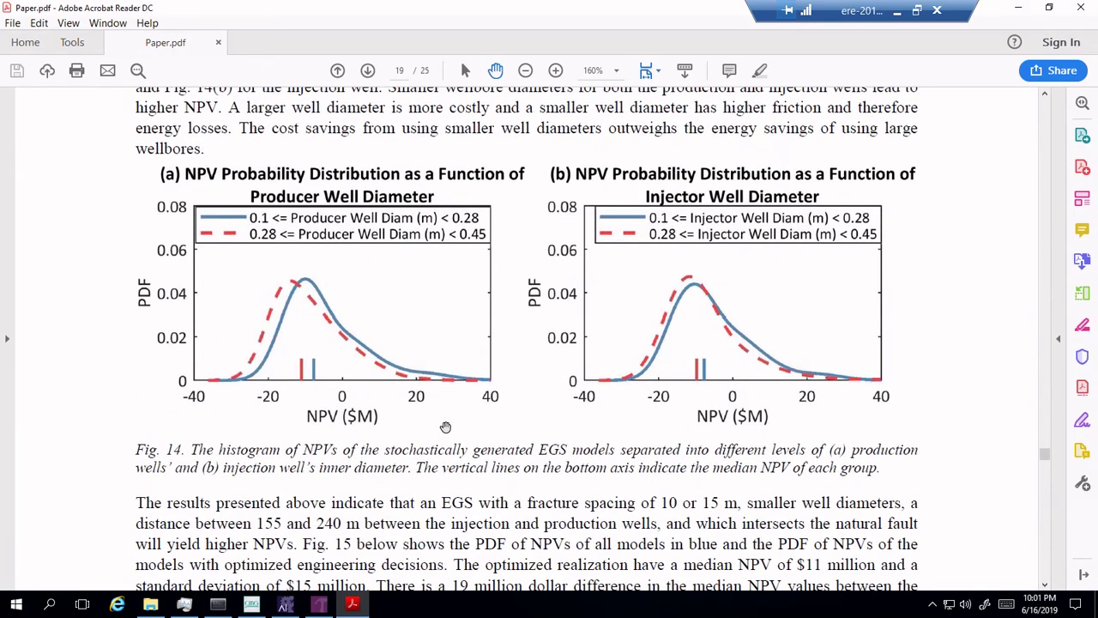
scroll(446, 426, "down", 4)
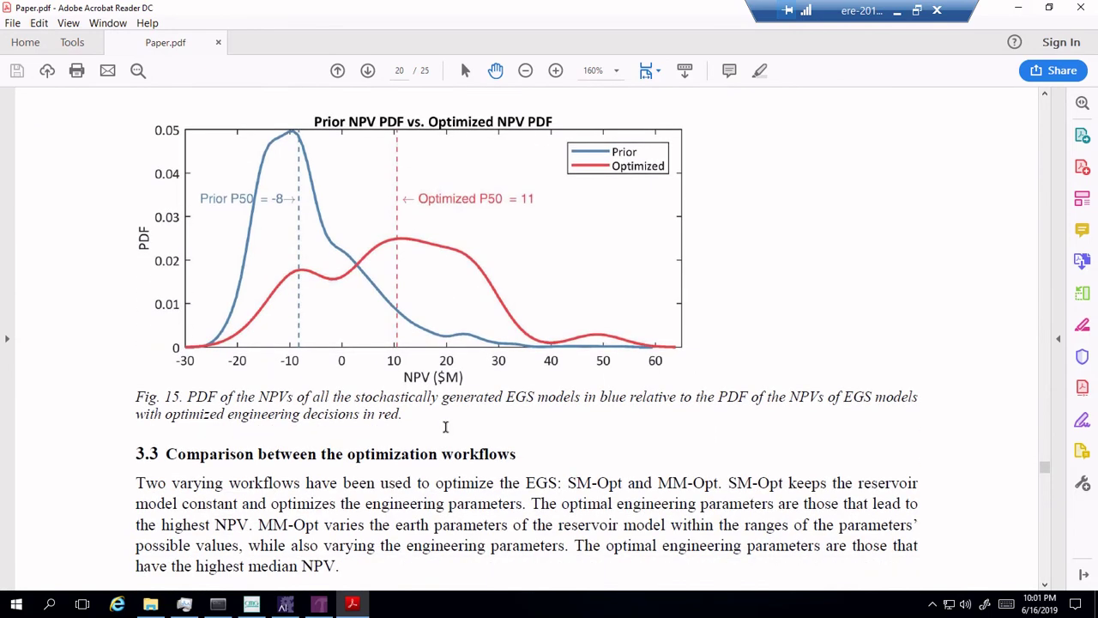
scroll(445, 426, "down", 20)
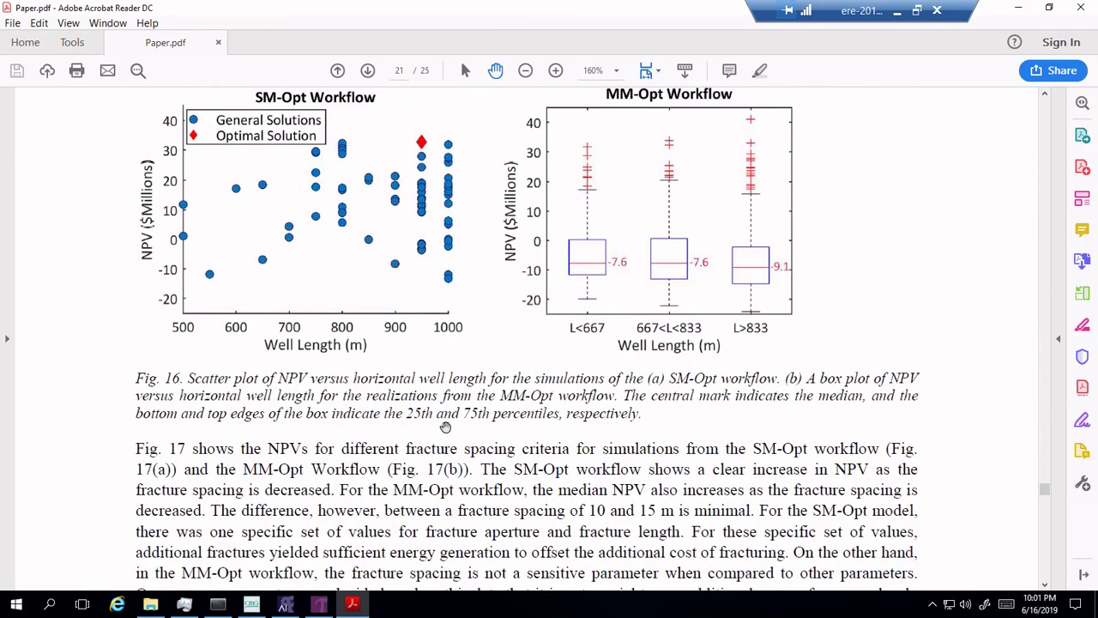
scroll(445, 426, "down", 20)
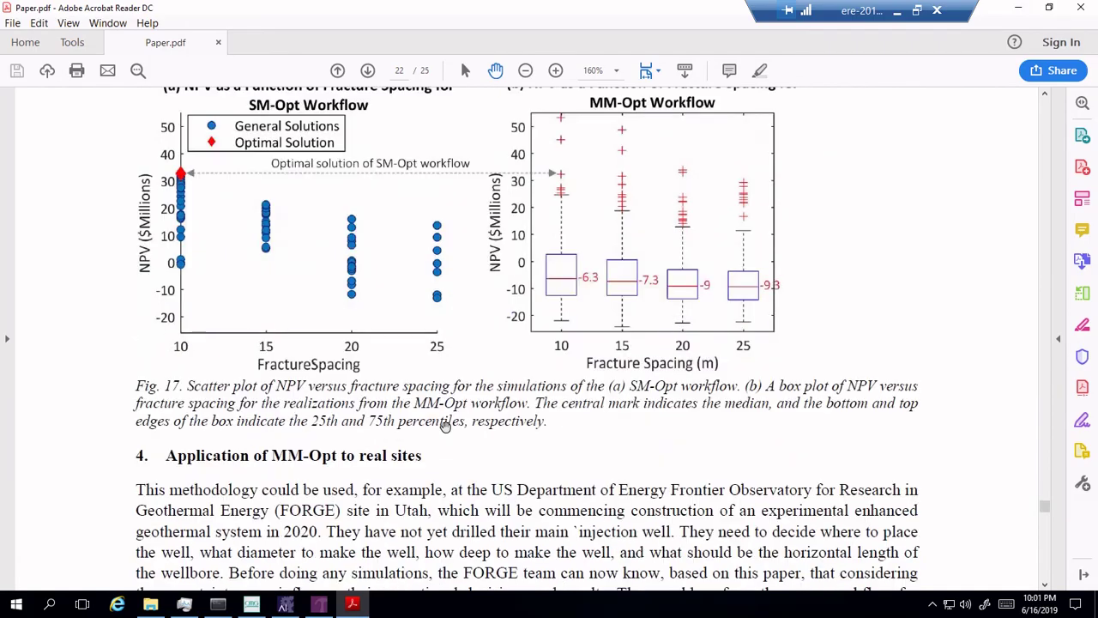
scroll(445, 426, "down", 20)
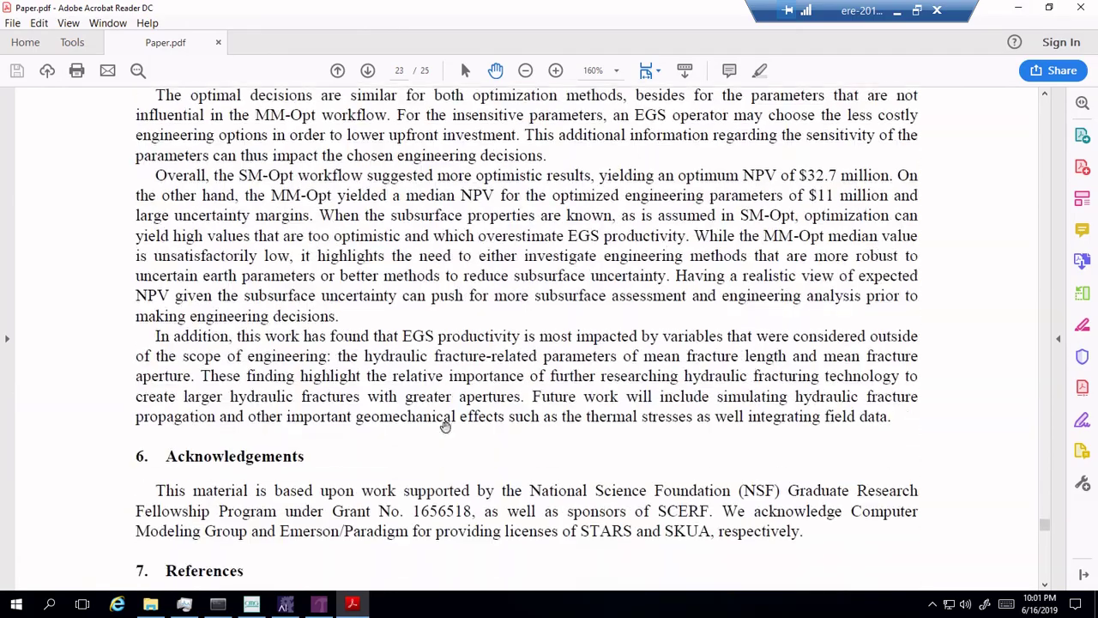
scroll(445, 427, "up", 20)
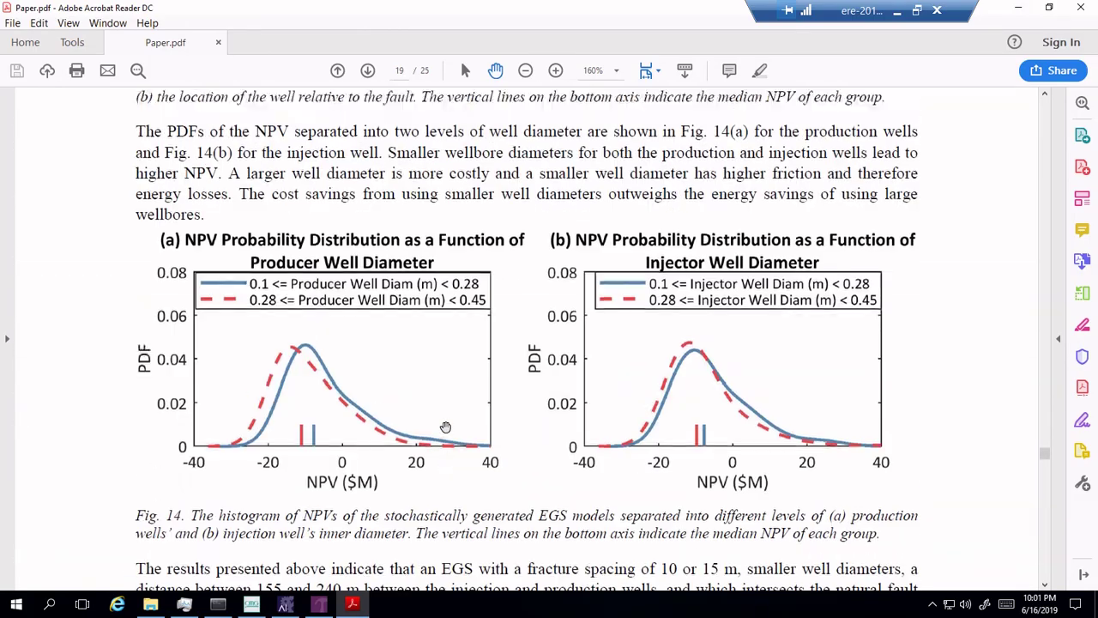
scroll(445, 426, "down", 15)
scroll(445, 427, "up", 3)
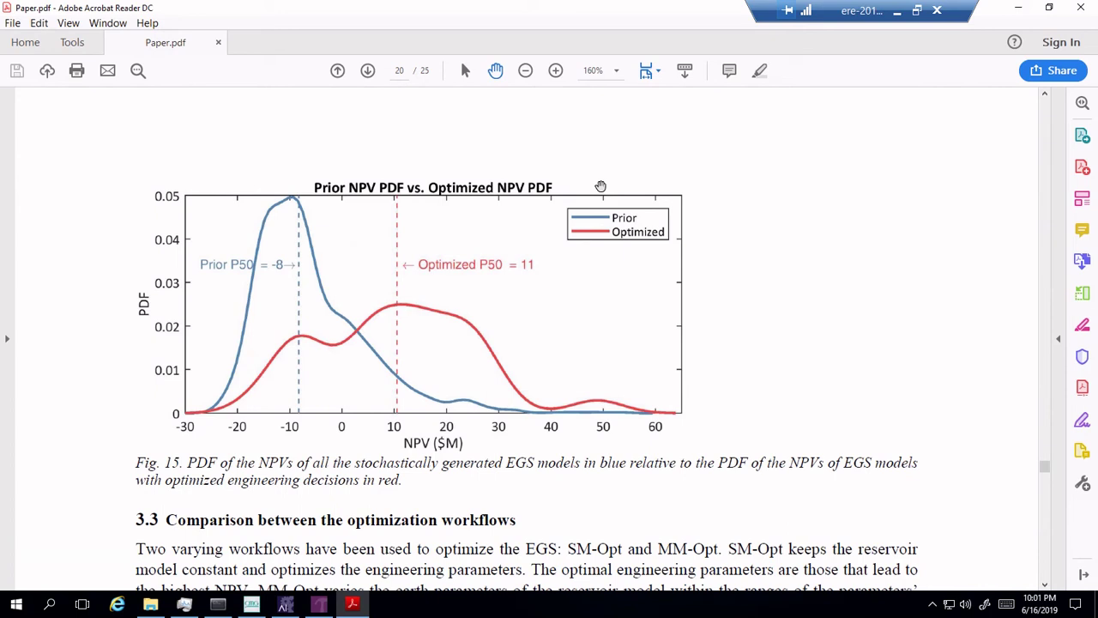
Minimize the paper and show Control Centre with the stopped Random Brute Force engine and ~600 experiments.
left_click(1020, 8)
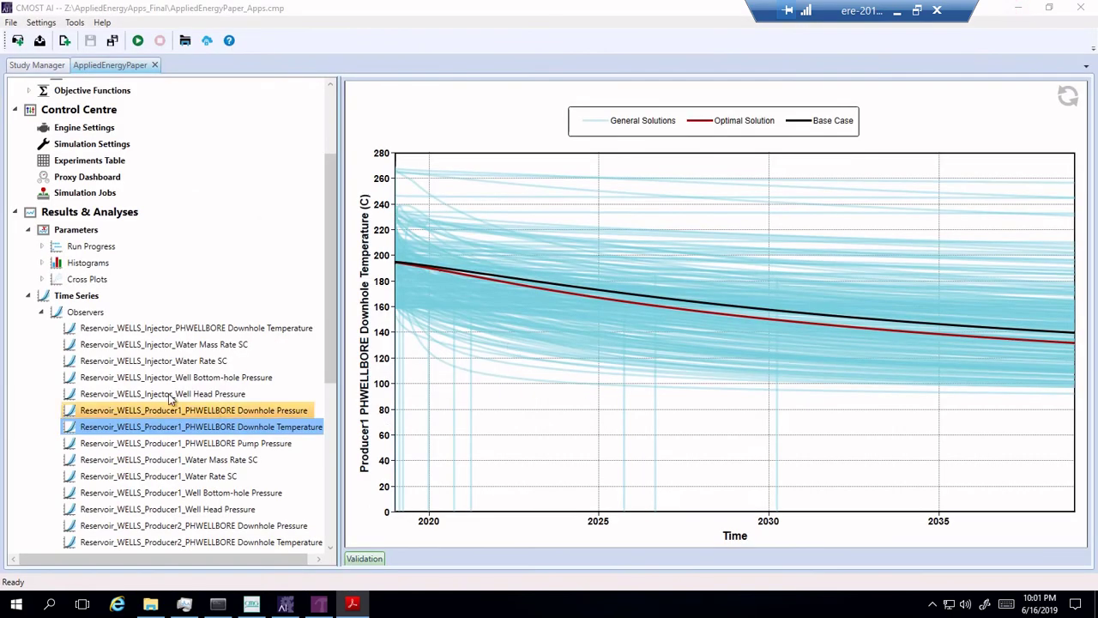
left_click(28, 296)
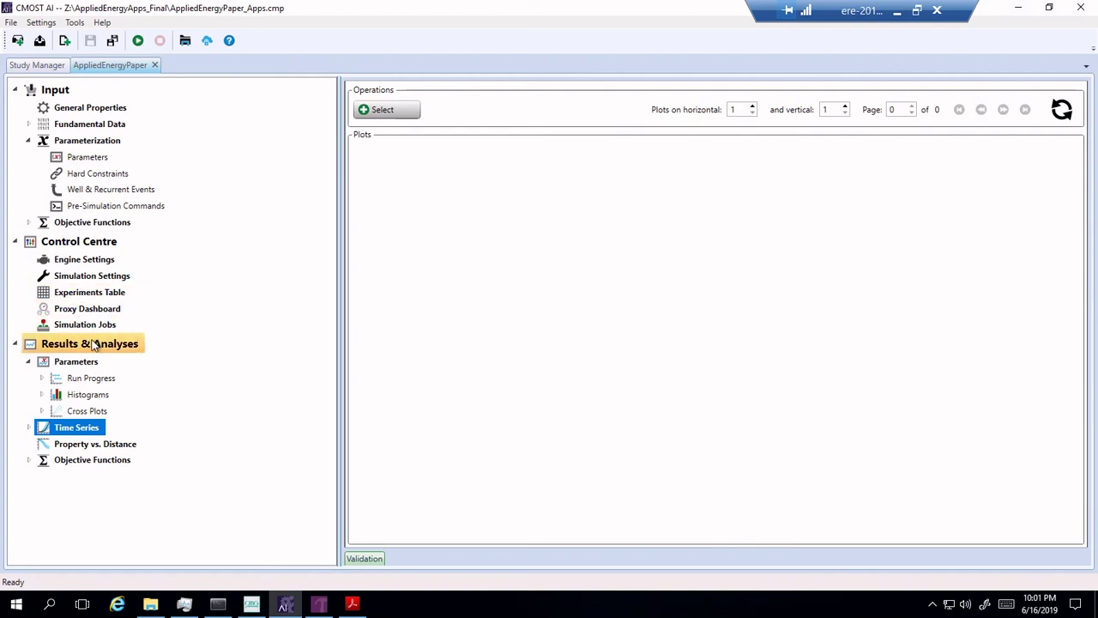
left_click(79, 241)
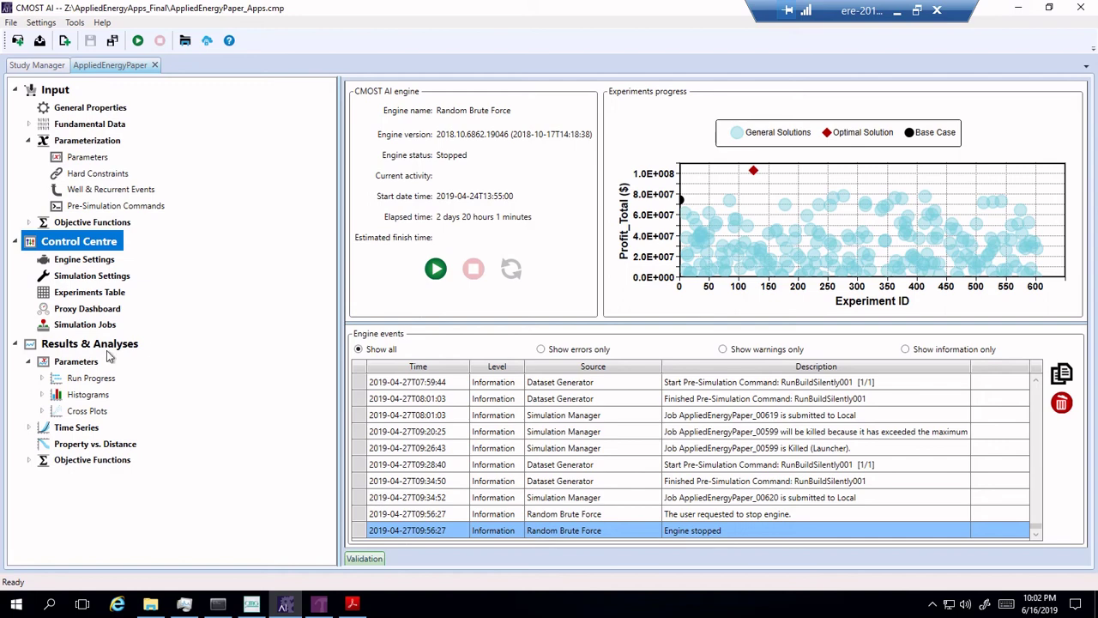
Review Engine Settings, then Simulation Settings with the Local scheduler at 12 concurrent jobs and STARS 2018.10.
left_click(101, 263)
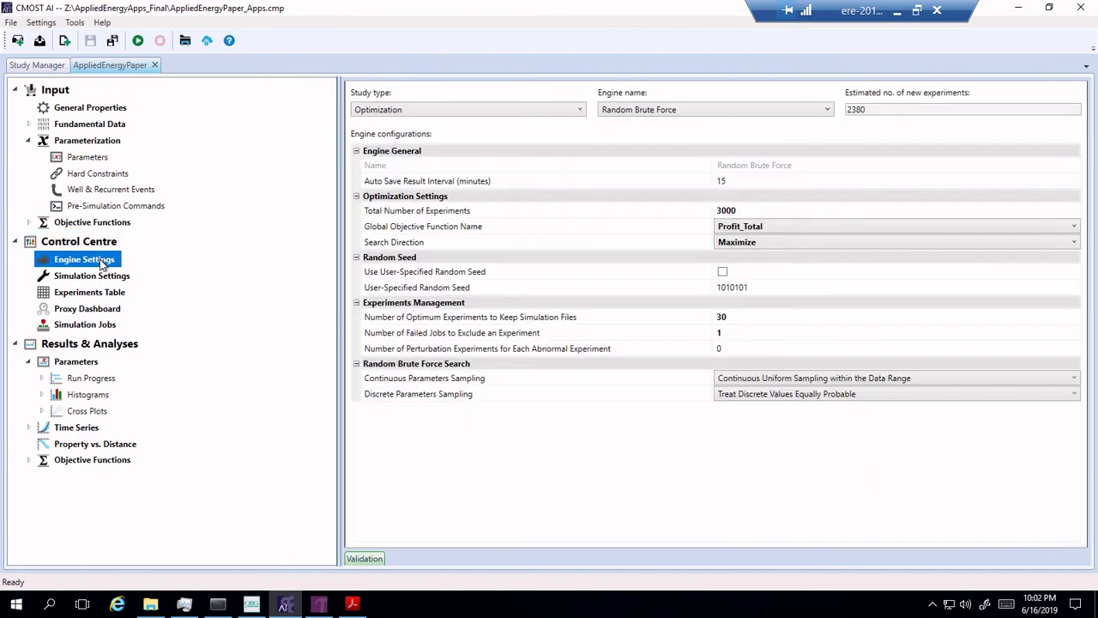
left_click(97, 275)
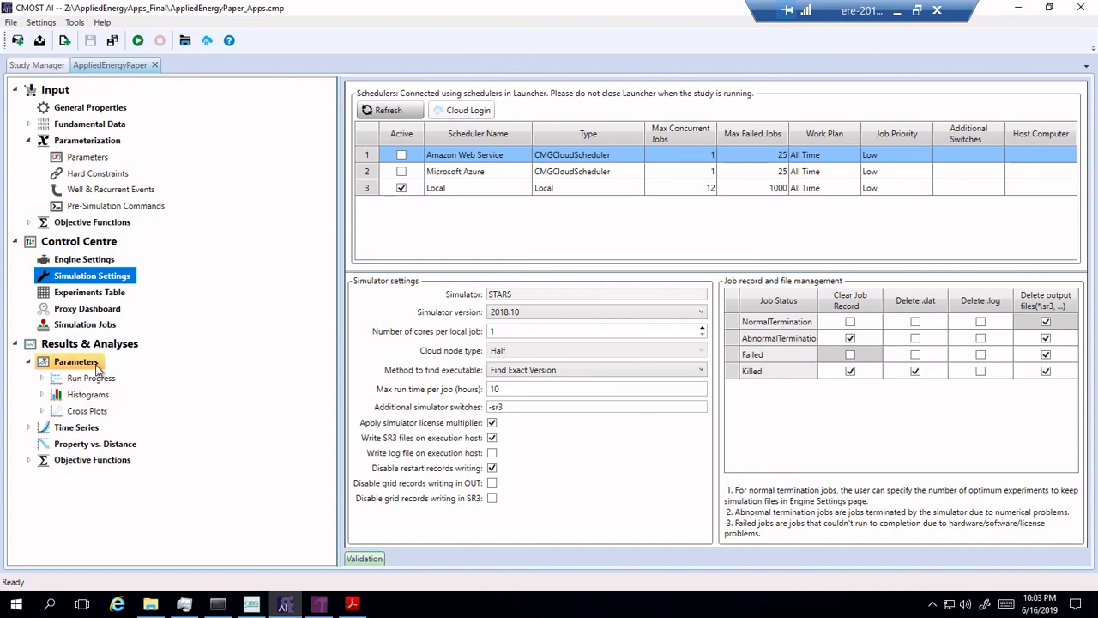
Go back to the Control Centre overview of engine status, experiment progress and engine events.
left_click(101, 243)
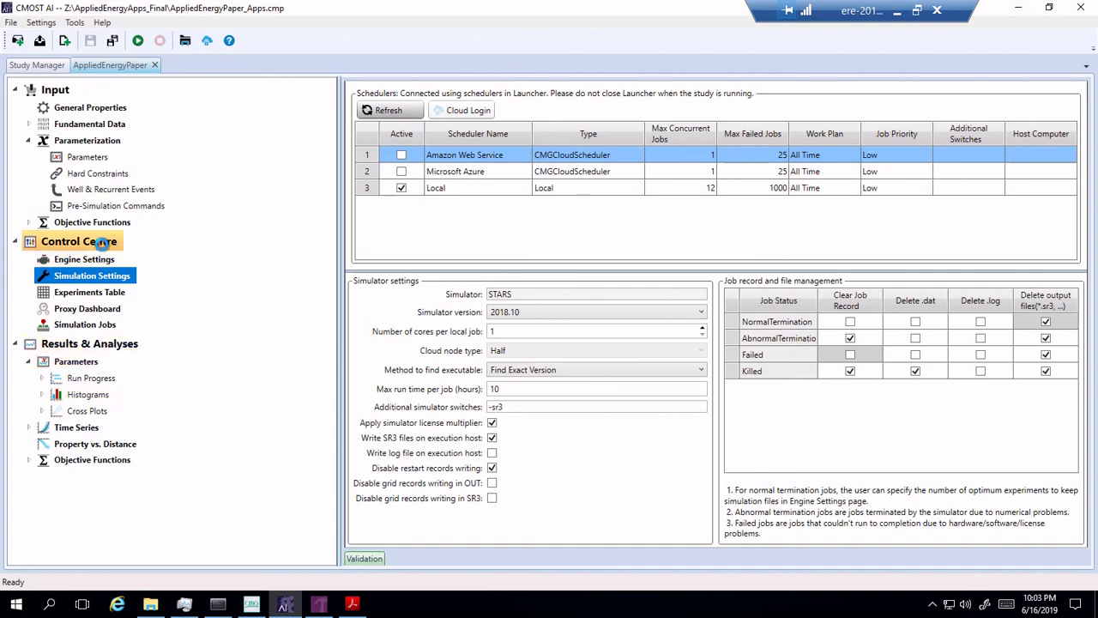